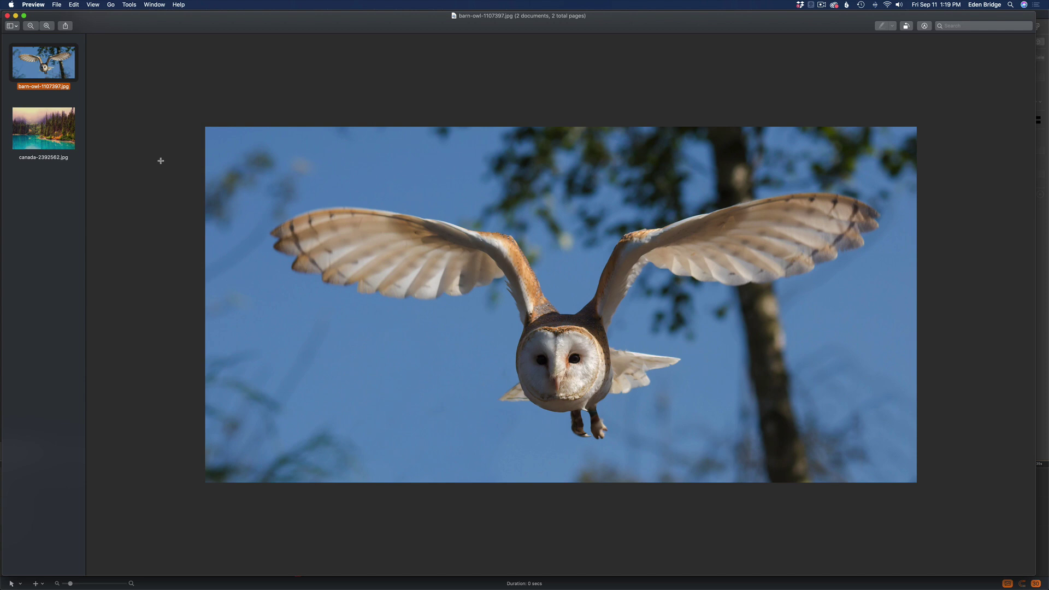
Compare the canada lake photo and the barn owl photo in Preview's sidebar
{"action": "left_click", "coordinate": [50, 137]}
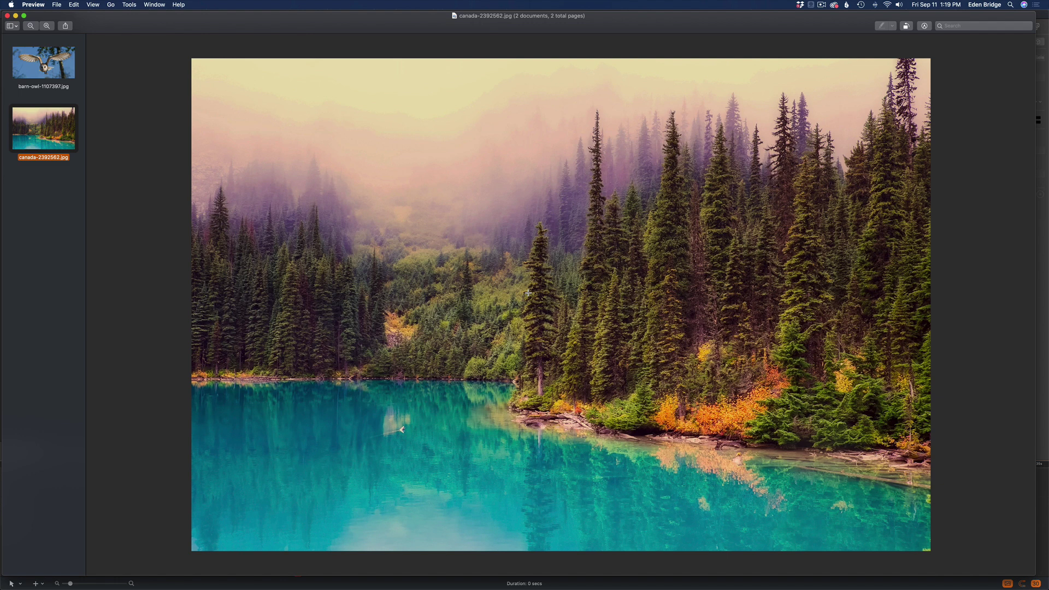
{"action": "left_click", "coordinate": [72, 68]}
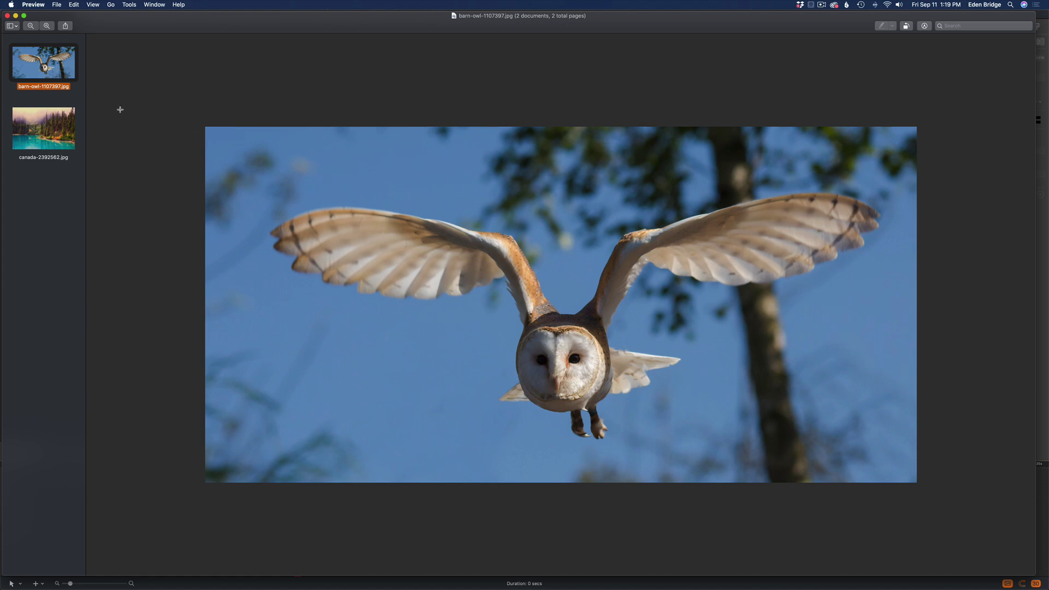
{"action": "left_click", "coordinate": [72, 146]}
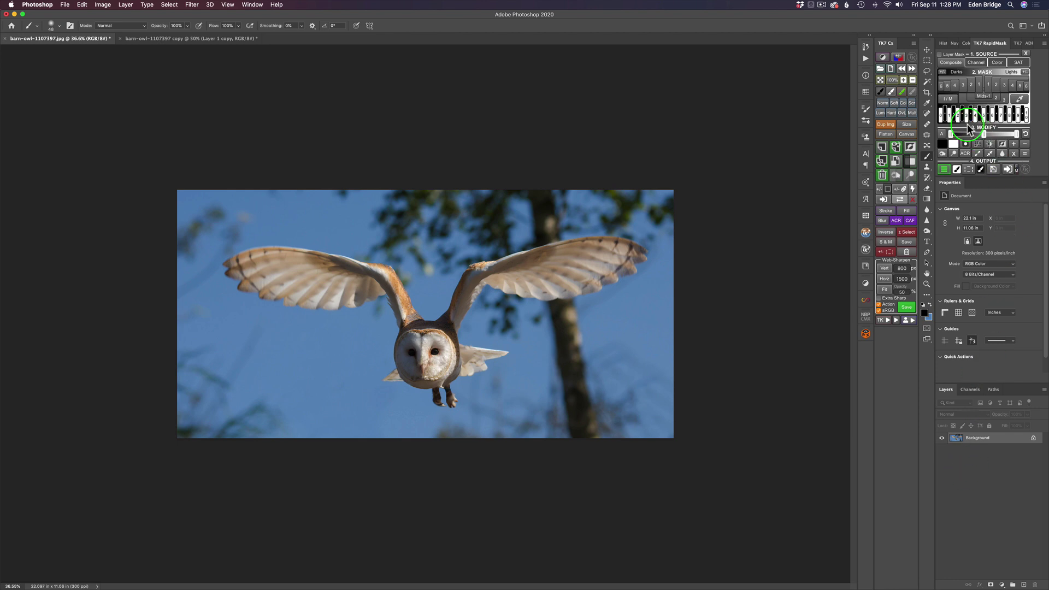
Crop-extend the owl canvas upward, nudge the photo higher, and commit the larger canvas
{"action": "left_click", "coordinate": [927, 92]}
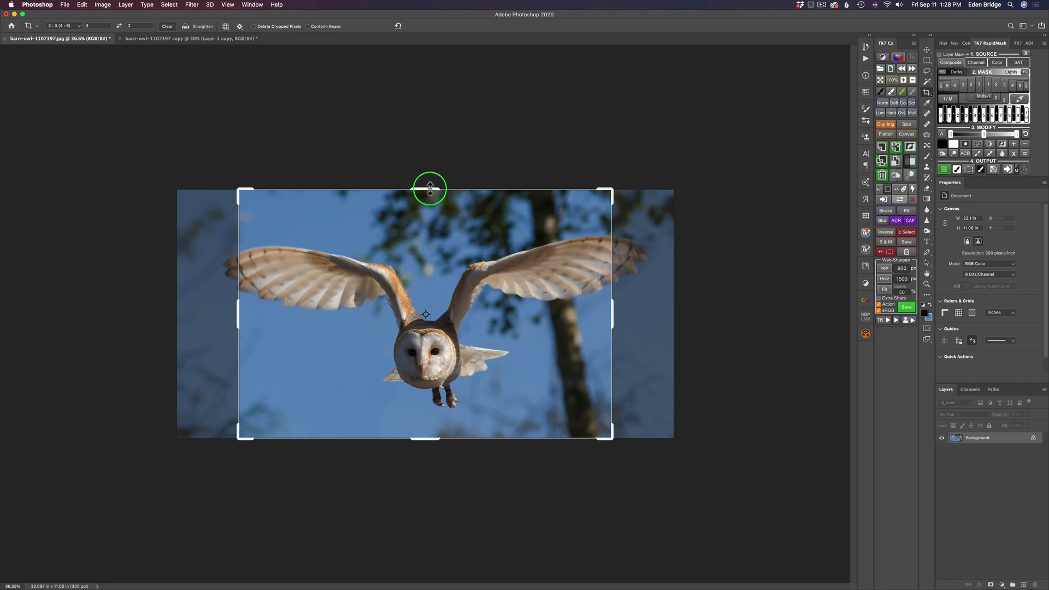
{"action": "left_click_drag", "start_coordinate": [430, 188], "coordinate": [426, 160]}
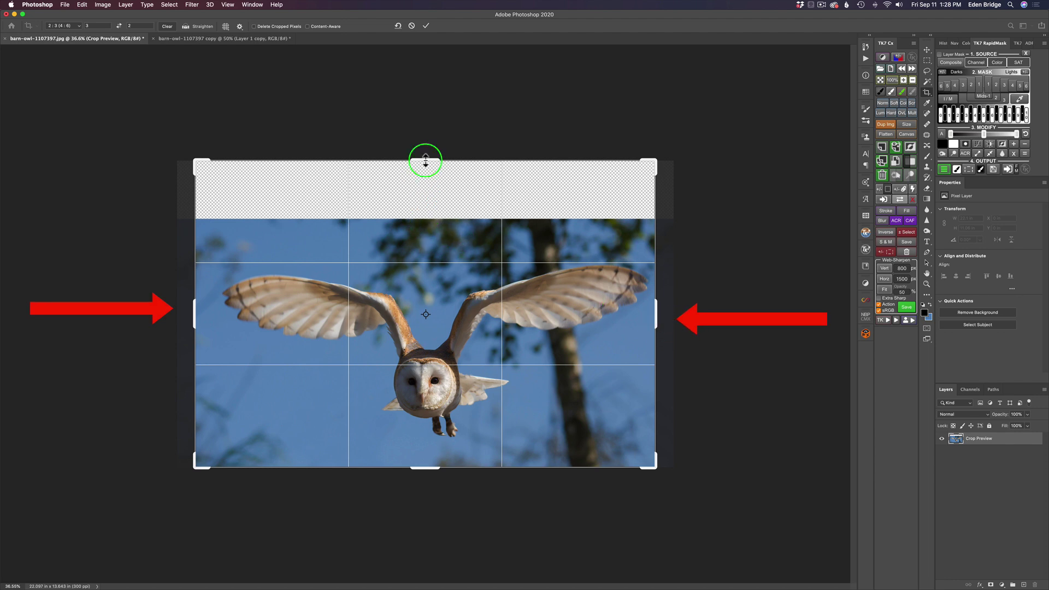
{"action": "left_click_drag", "start_coordinate": [426, 160], "coordinate": [421, 148]}
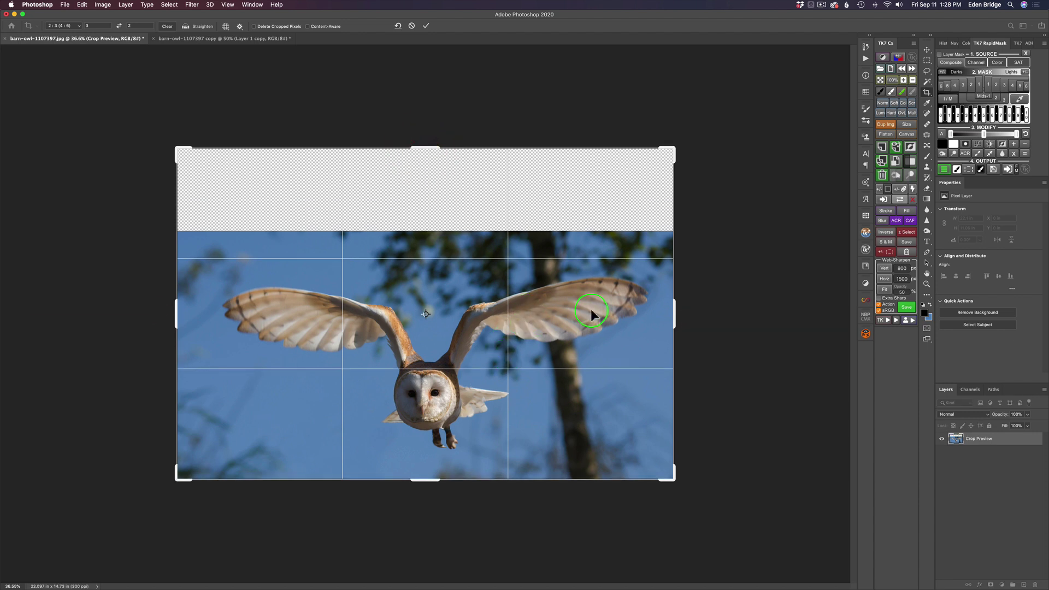
{"action": "left_click_drag", "start_coordinate": [585, 313], "coordinate": [582, 235]}
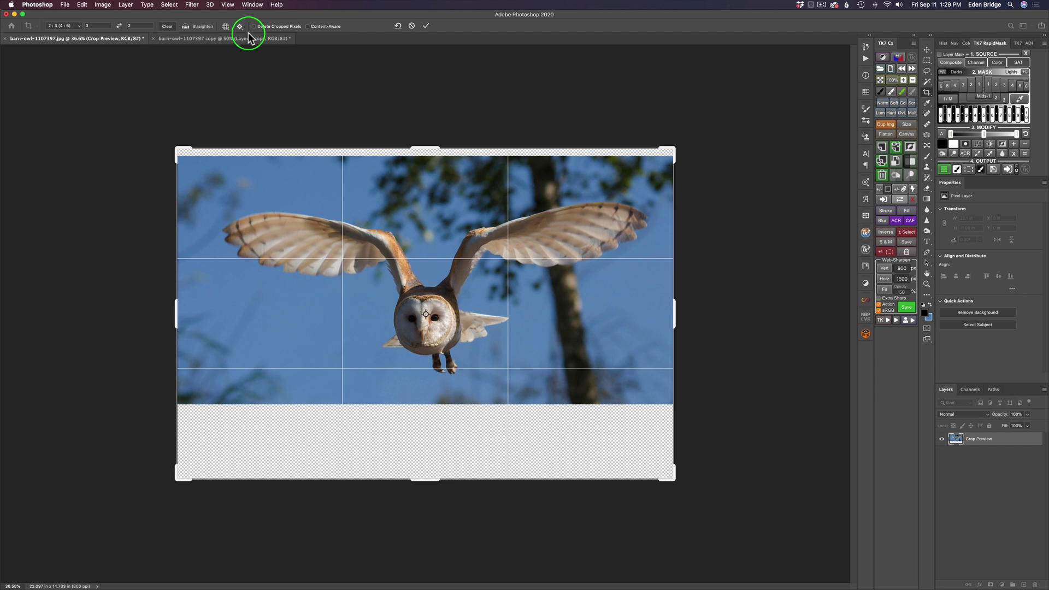
{"action": "left_click", "coordinate": [427, 27]}
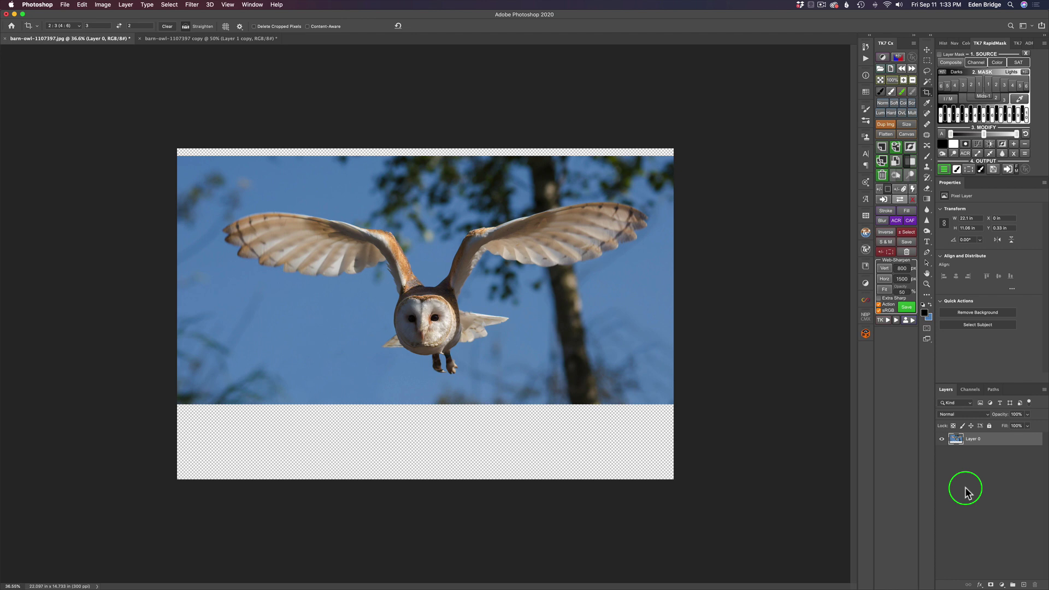
Run Filter > Topaz Labs > Topaz Mask AI on the owl layer
{"action": "left_click", "coordinate": [192, 5]}
{"action": "left_click", "coordinate": [230, 235]}
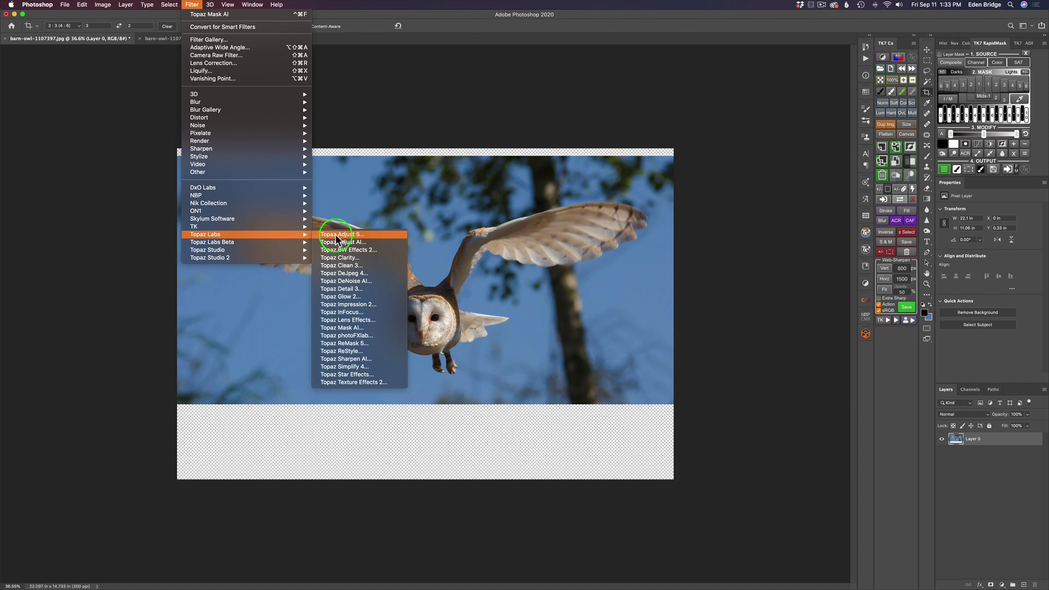
{"action": "left_click", "coordinate": [364, 327]}
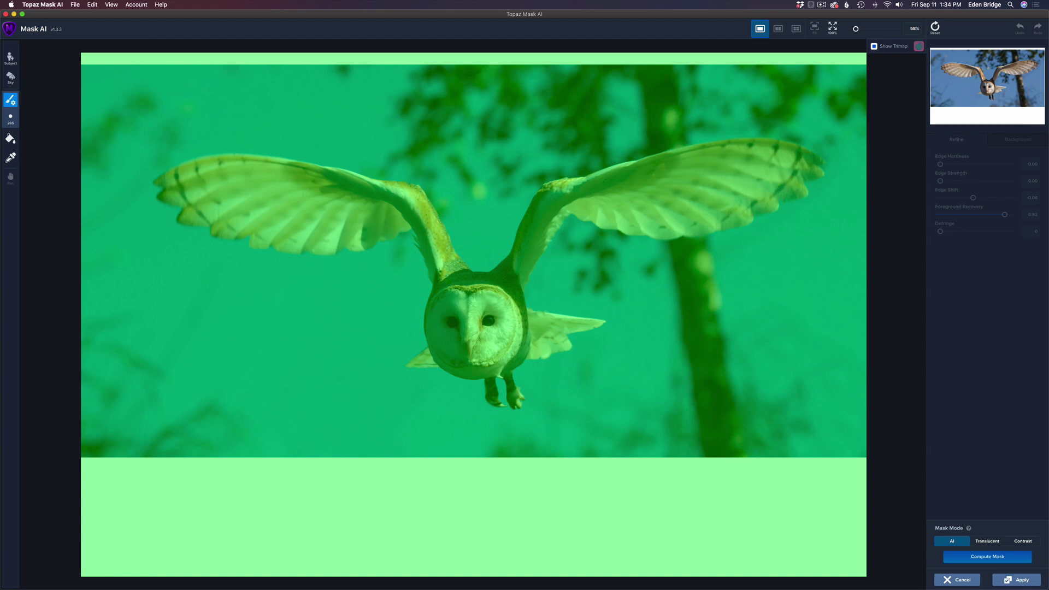
Auto-detect the owl as the subject and compute its mask
{"action": "left_click", "coordinate": [11, 60]}
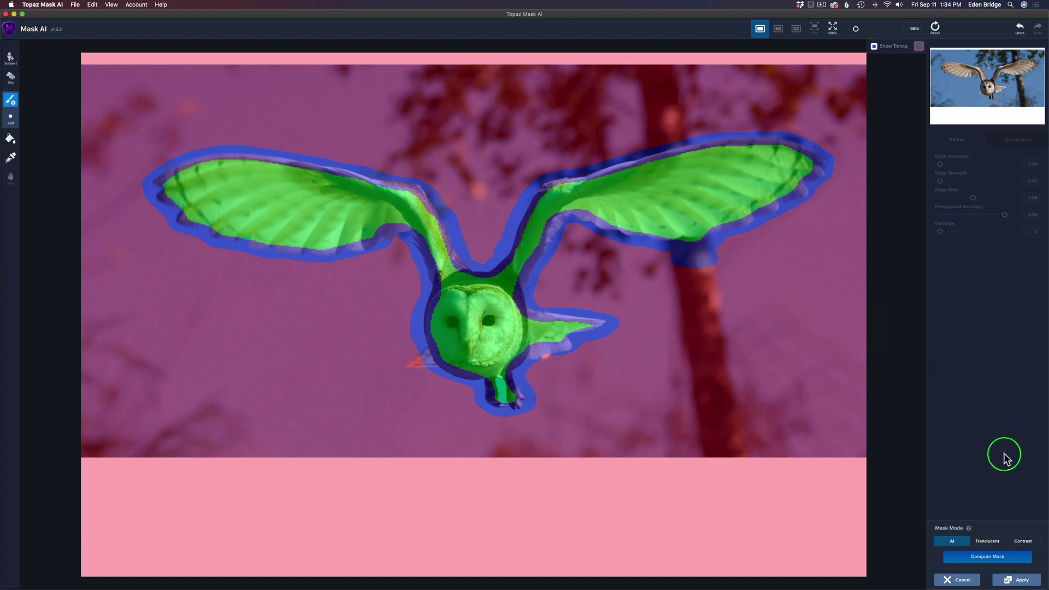
{"action": "left_click", "coordinate": [990, 556]}
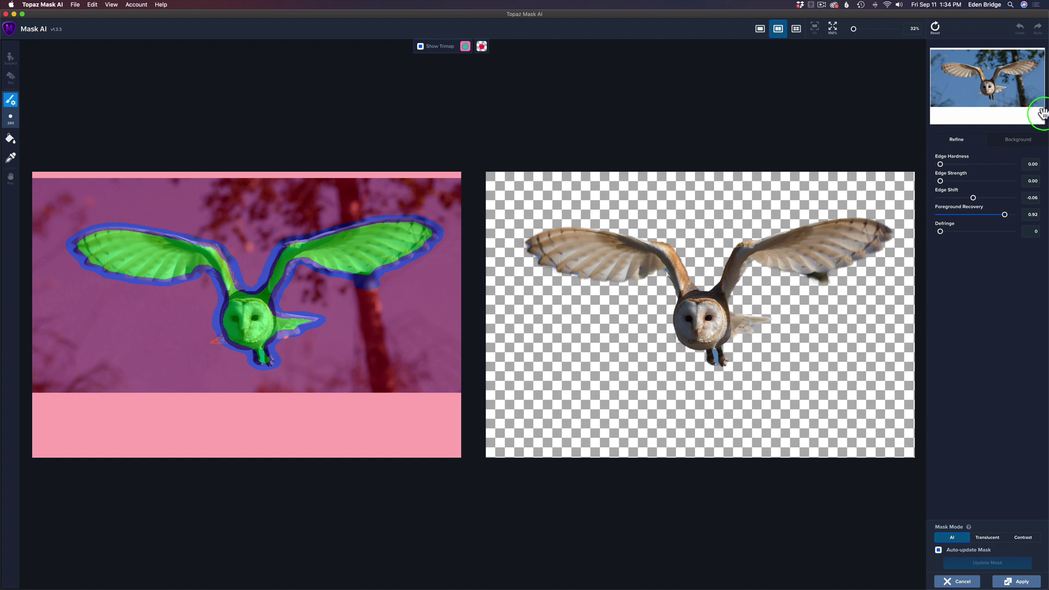
Set the background to the image canada-2392562.jpg from Downloads
{"action": "left_click", "coordinate": [1020, 141]}
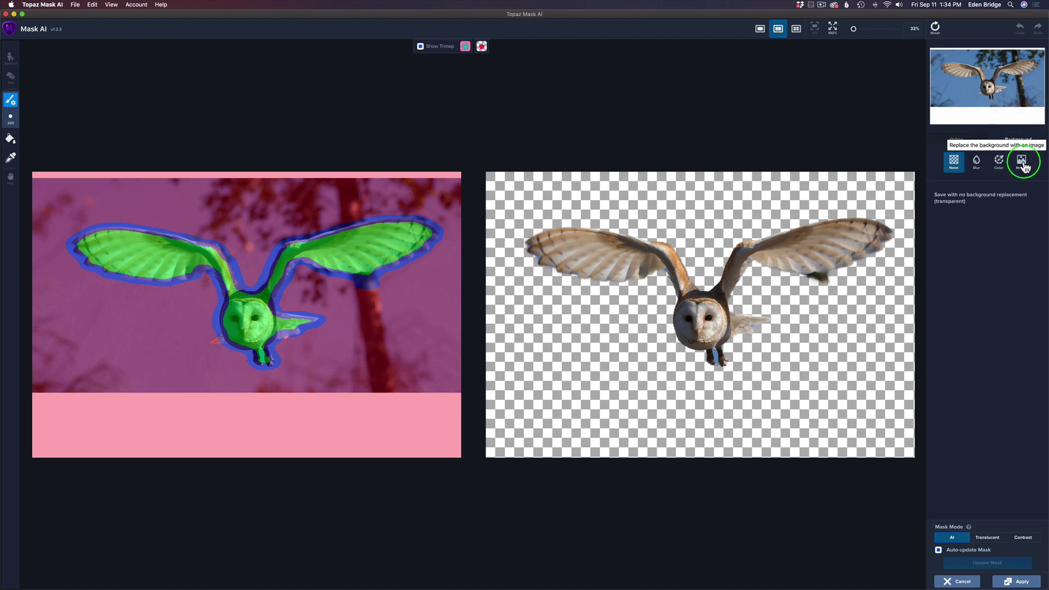
{"action": "left_click", "coordinate": [1023, 164]}
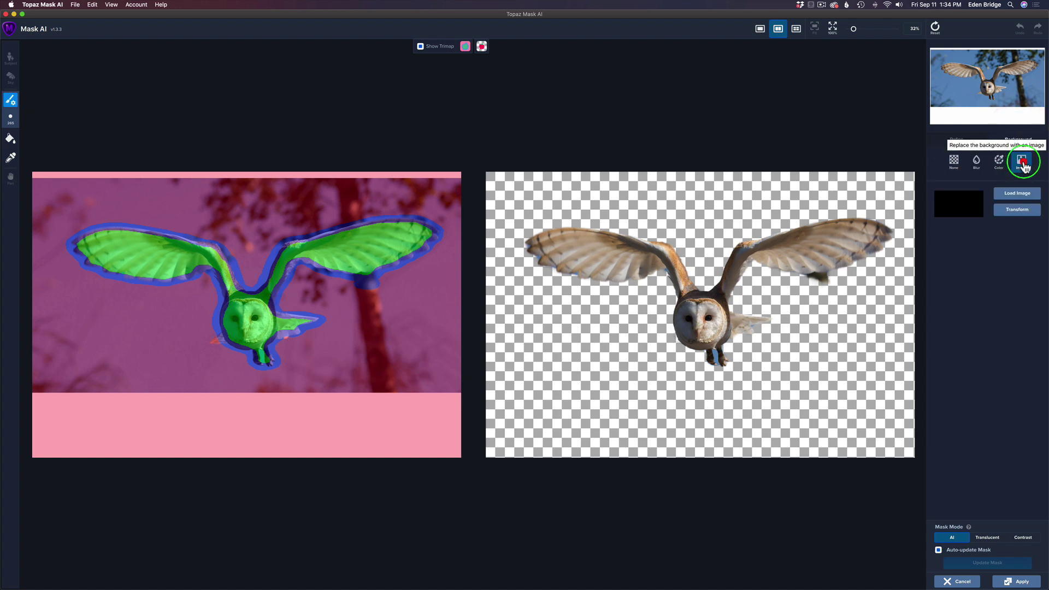
{"action": "left_click", "coordinate": [1017, 193]}
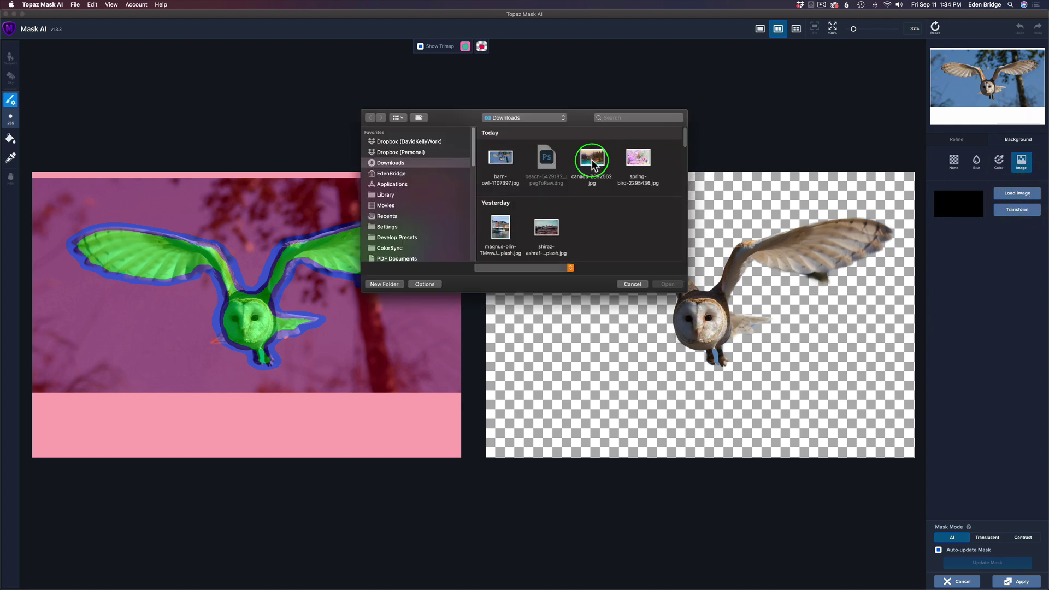
{"action": "double_click", "coordinate": [596, 158]}
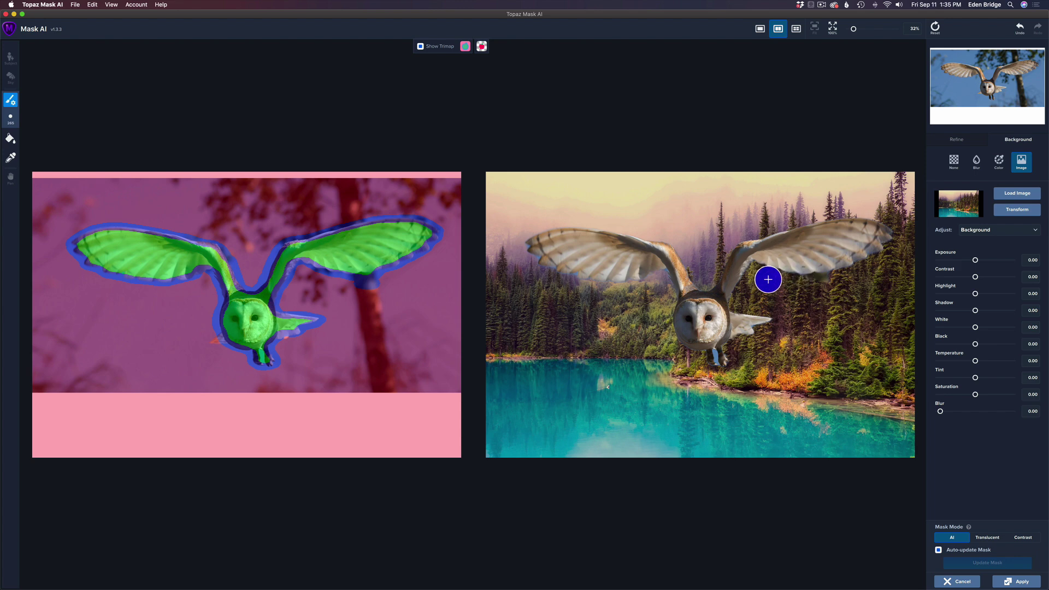
Apply the owl-over-lake composite and return it to Photoshop as Layer 0 copy
{"action": "left_click", "coordinate": [1018, 583]}
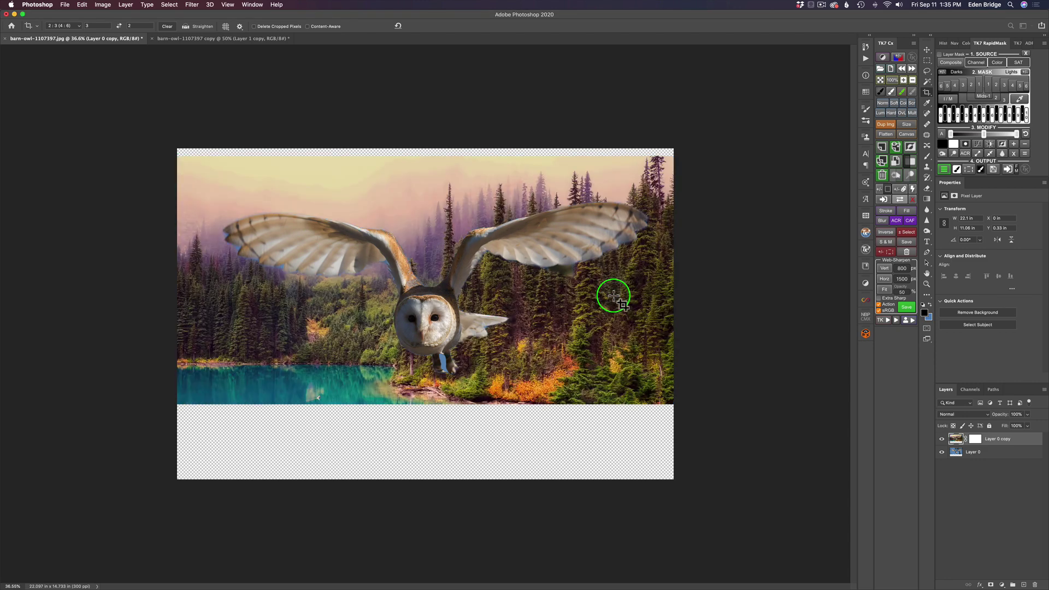
{"action": "key", "text": "ctrl+0"}
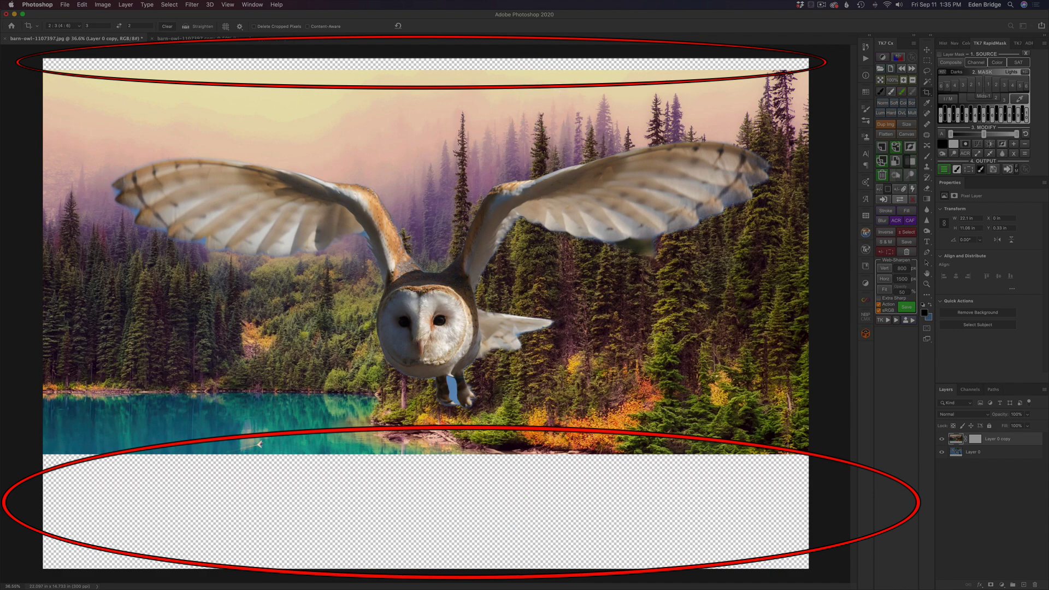
{"action": "key", "text": "ctrl+minus"}
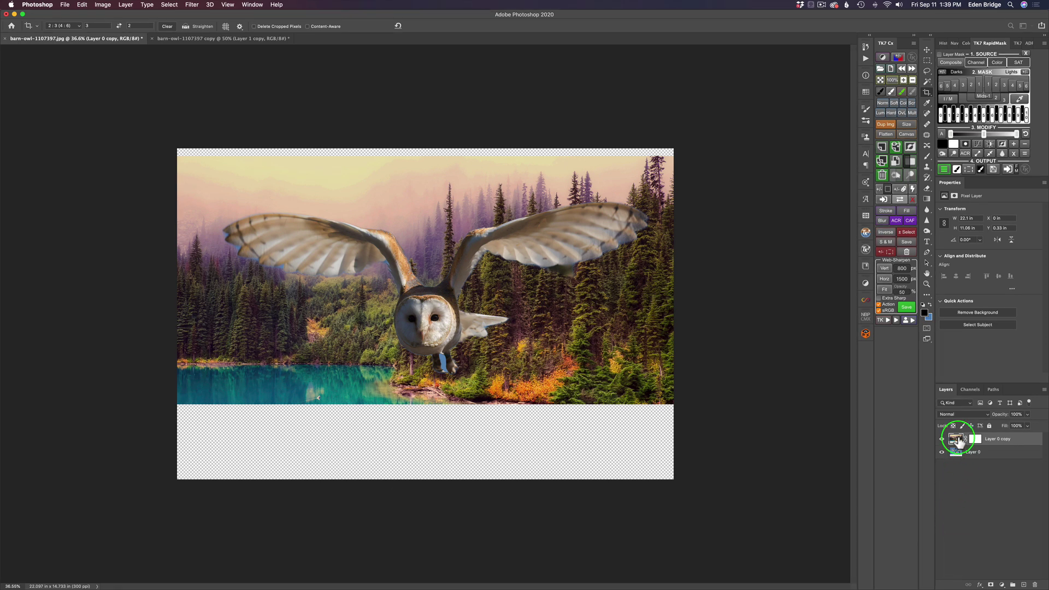
Delete the Layer 0 copy layer and add a black Solid Color fill layer
{"action": "left_click_drag", "start_coordinate": [960, 443], "coordinate": [1035, 584]}
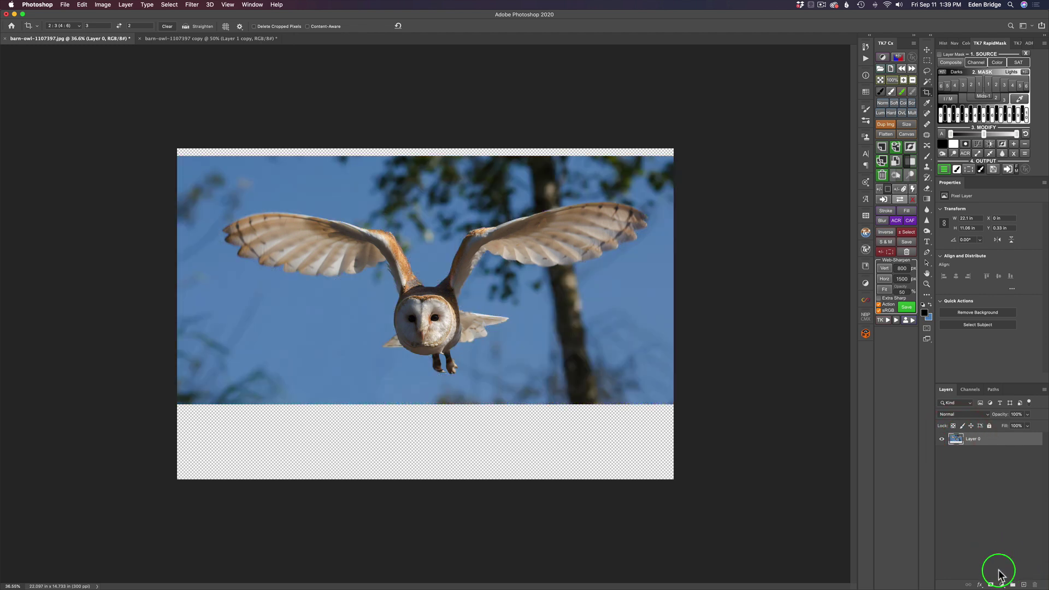
{"action": "left_click", "coordinate": [1002, 586]}
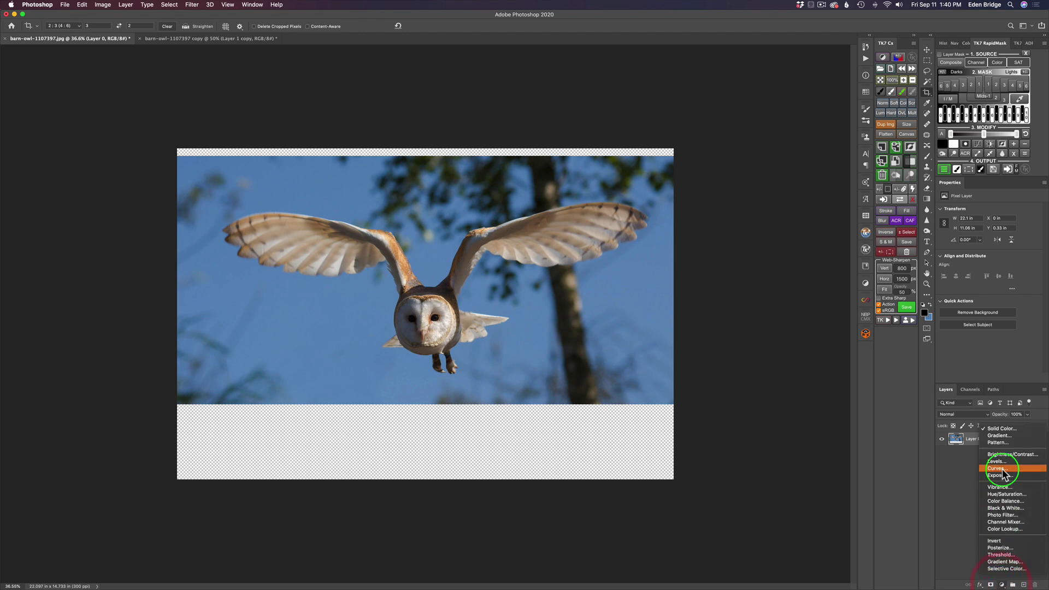
{"action": "left_click", "coordinate": [1001, 430]}
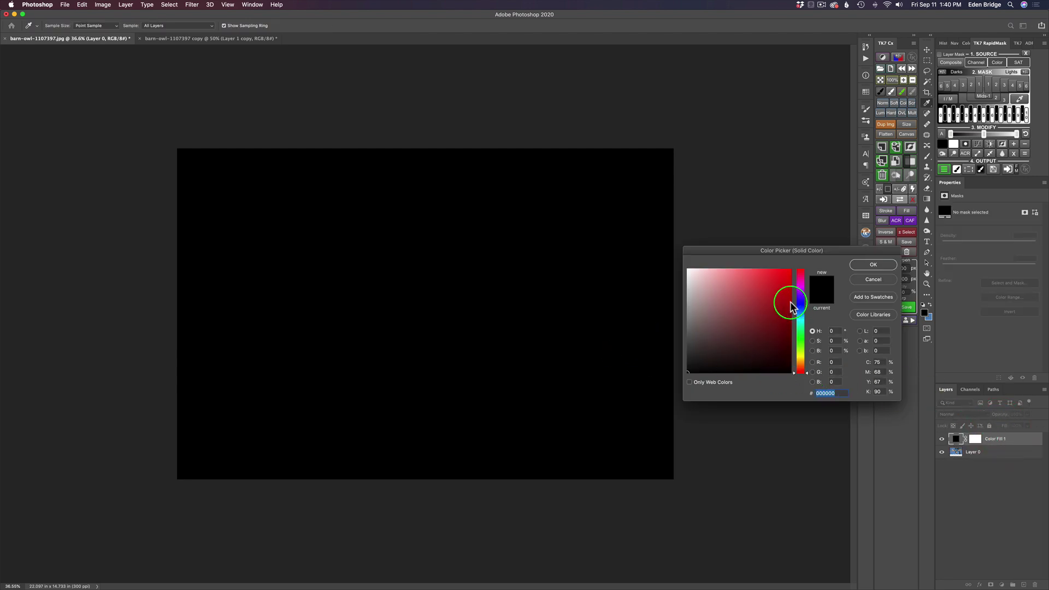
{"action": "left_click", "coordinate": [865, 265]}
Move Color Fill 1 beneath Layer 0 and make Layer 0 active
{"action": "key", "text": "c"}
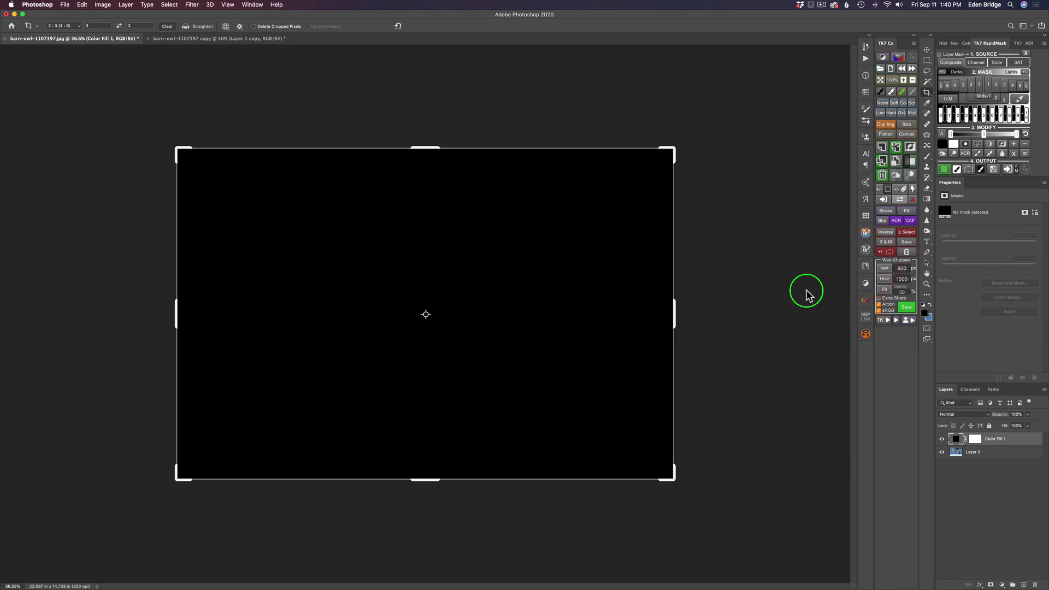
{"action": "key", "text": "b"}
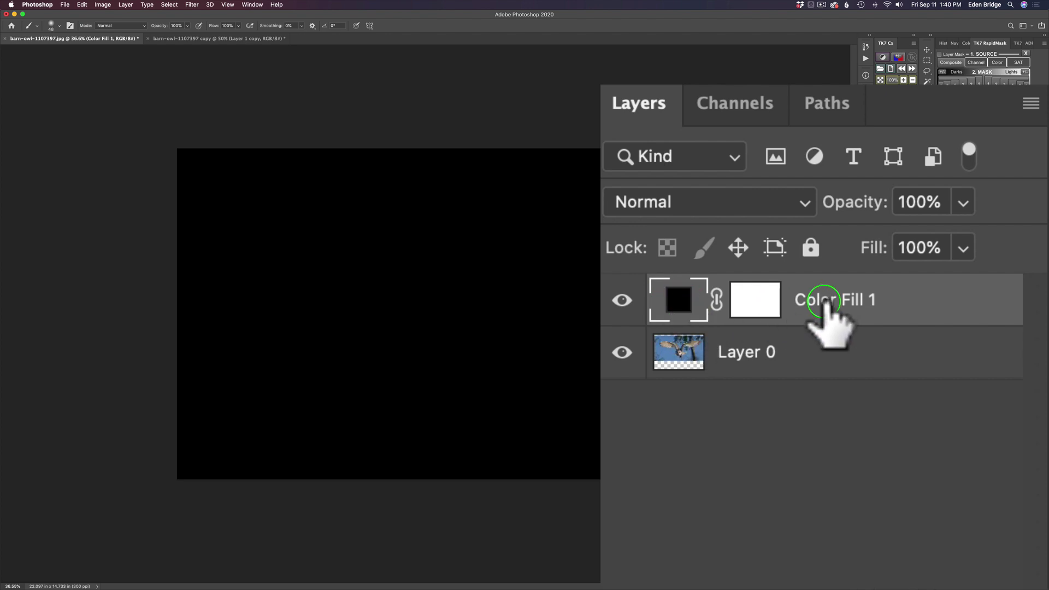
{"action": "left_click_drag", "start_coordinate": [671, 298], "coordinate": [670, 380]}
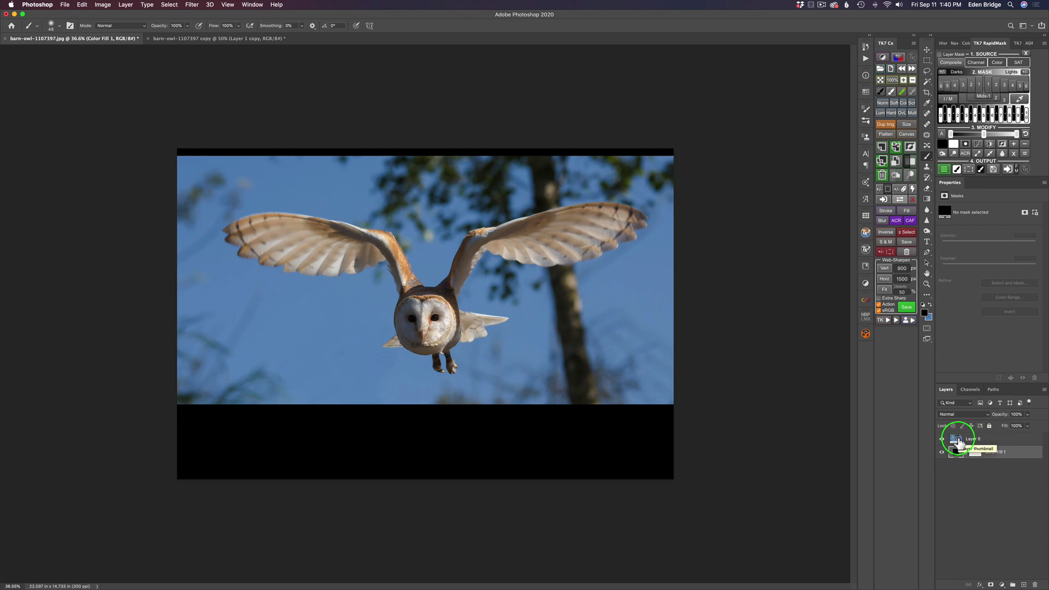
{"action": "left_click", "coordinate": [958, 442]}
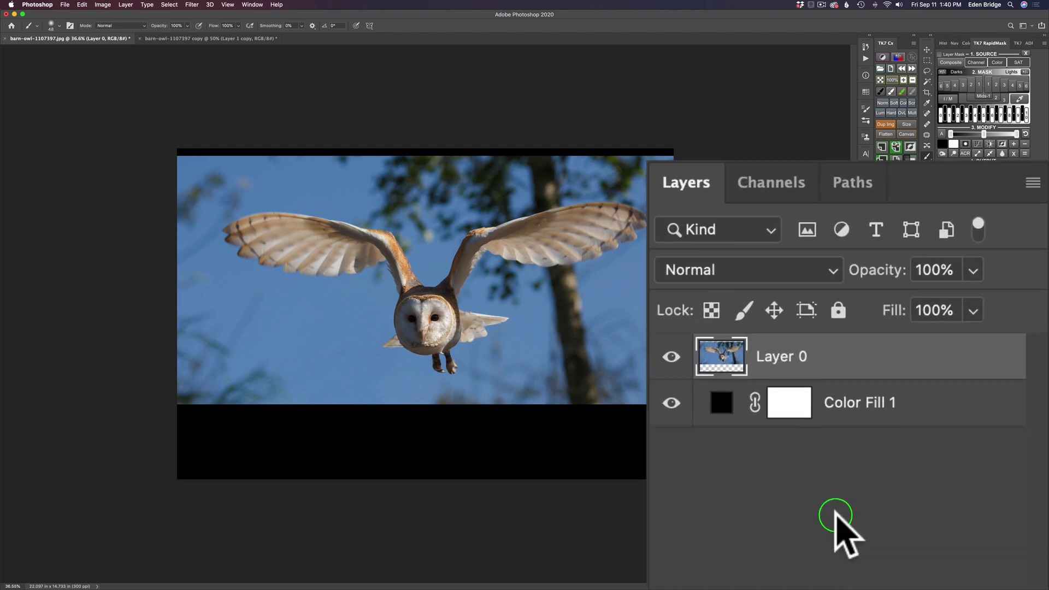
Stamp visible layers into a new Layer 1 and open it in Topaz Mask AI
{"action": "key", "text": "super+alt+shift+e"}
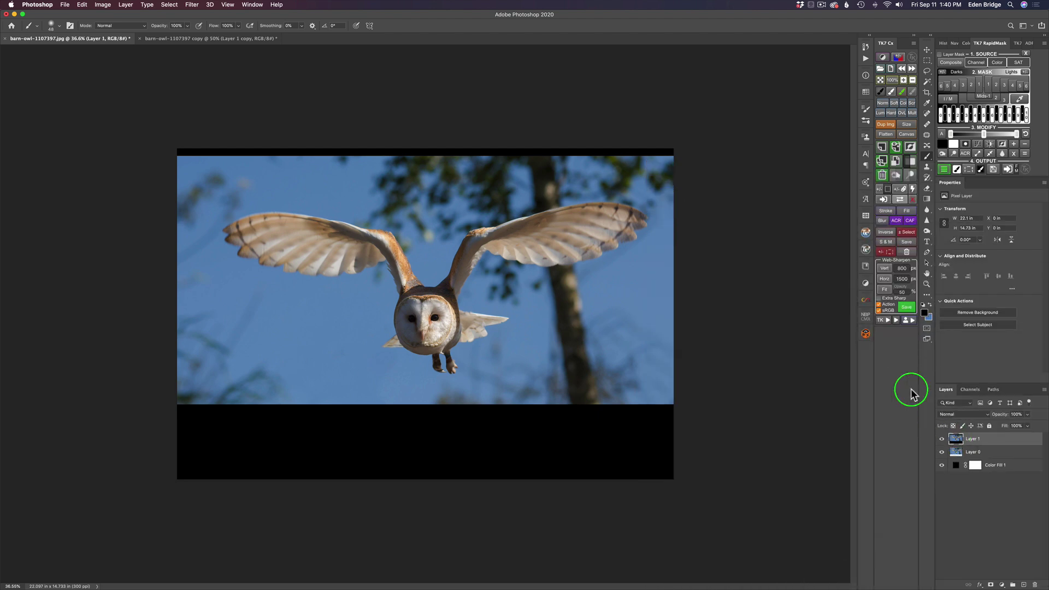
{"action": "left_click", "coordinate": [193, 5]}
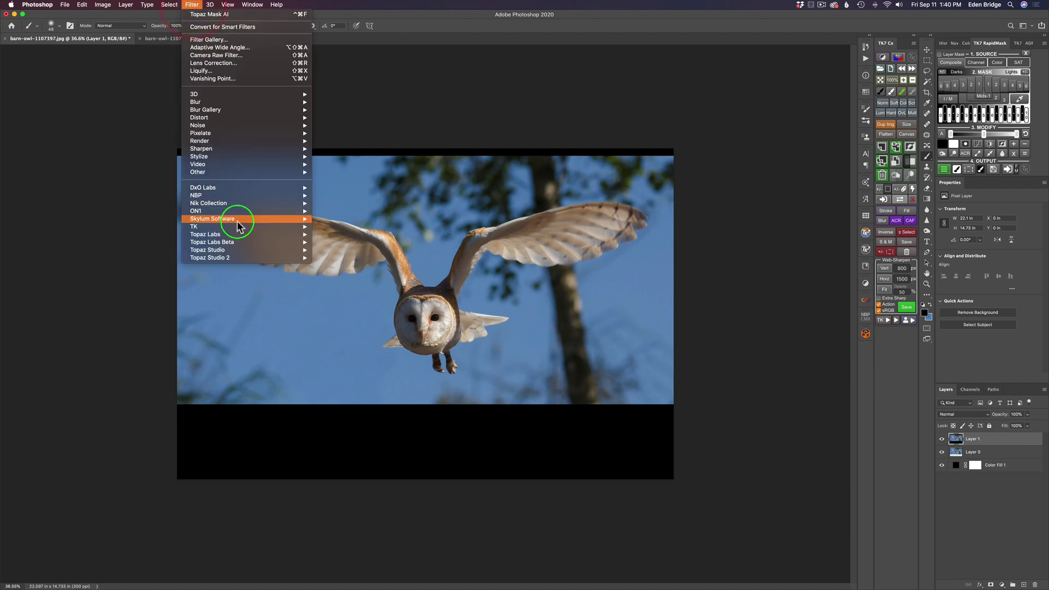
{"action": "mouse_move", "coordinate": [244, 238]}
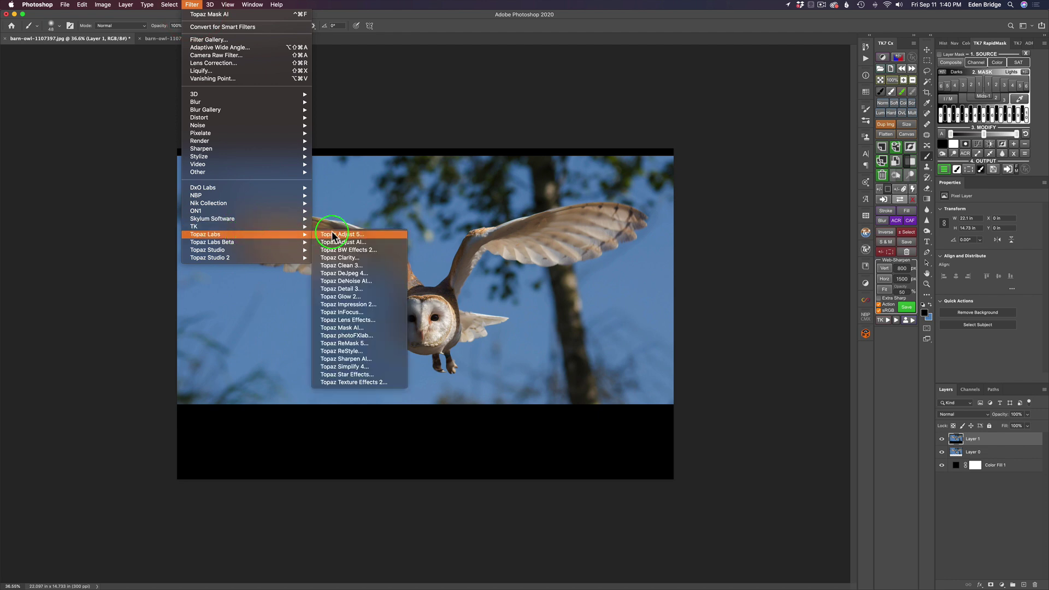
{"action": "left_click", "coordinate": [357, 327]}
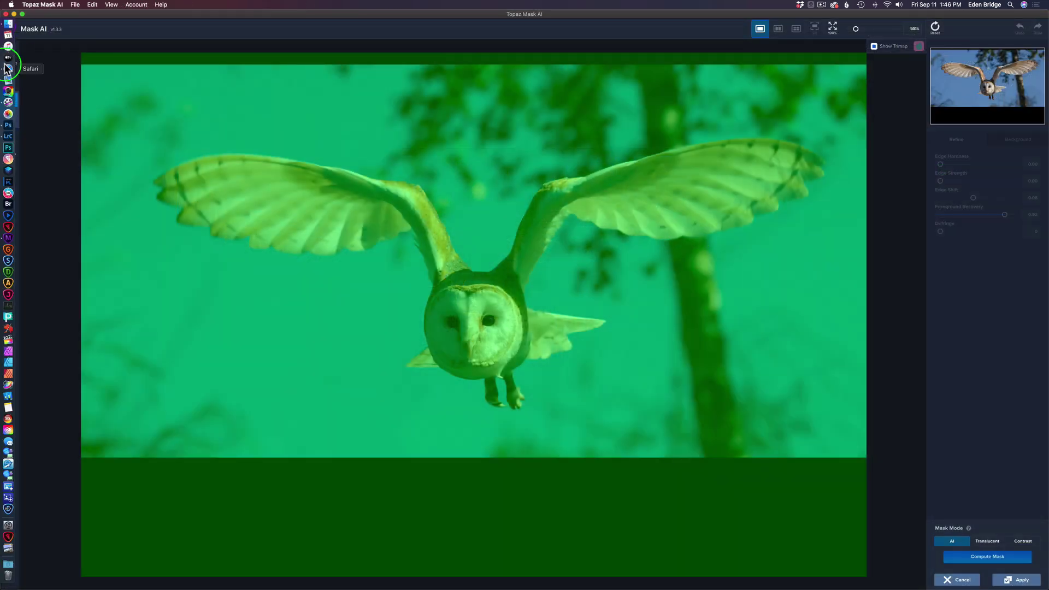
Auto-detect the owl, then paint a finer blue edge band beside its head, toggling the Cut brush
{"action": "left_click", "coordinate": [12, 58]}
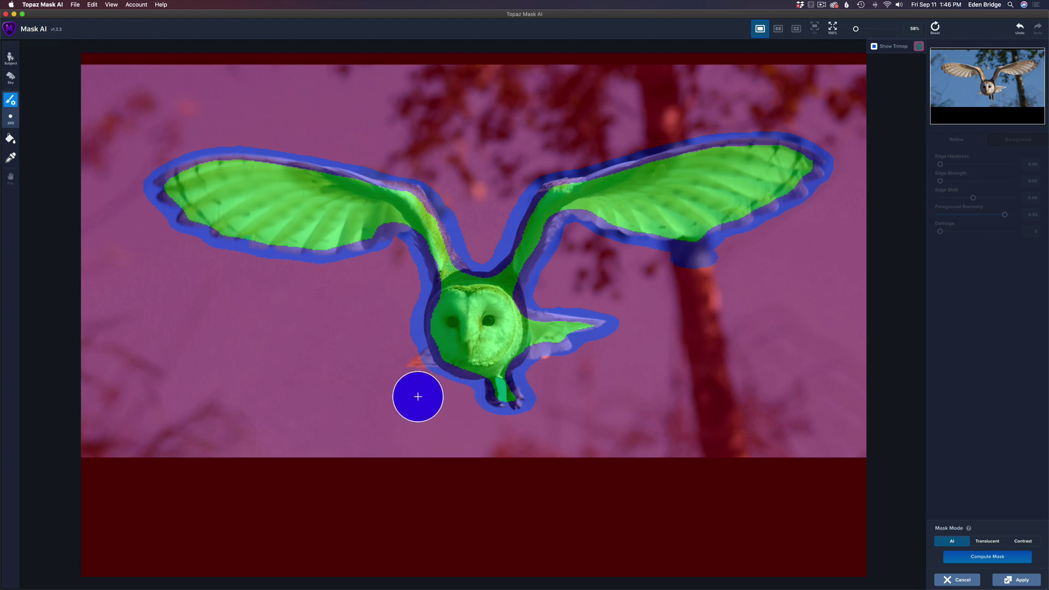
{"action": "key", "text": "bracketleft"}
{"action": "key", "text": "bracketleft"}
{"action": "key", "text": "bracketleft"}
{"action": "key", "text": "bracketleft"}
{"action": "key", "text": "bracketleft"}
{"action": "key", "text": "bracketleft"}
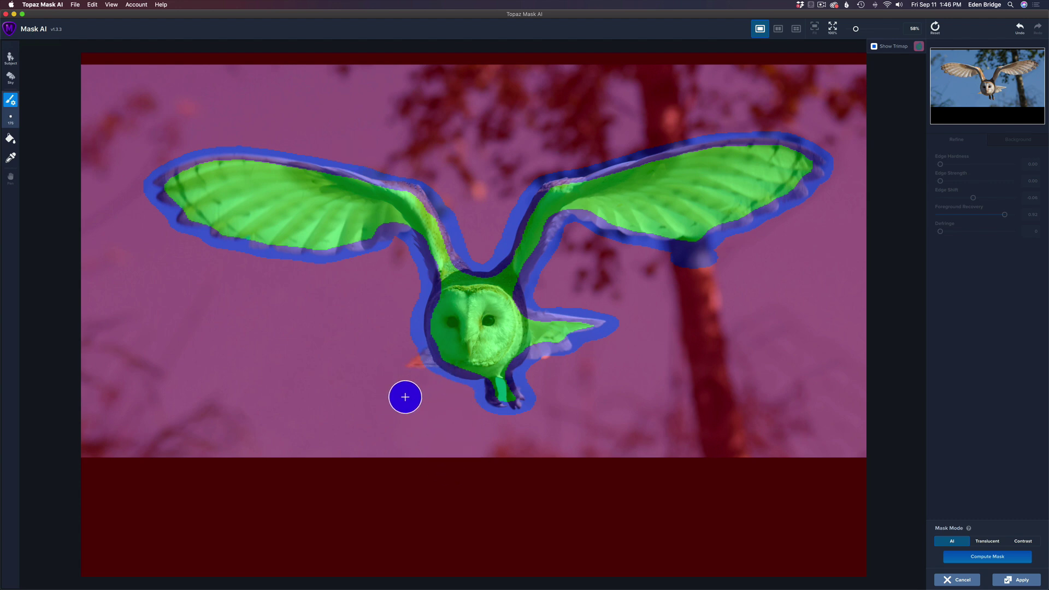
{"action": "mouse_move", "coordinate": [425, 363]}
{"action": "left_mouse_down"}
{"action": "mouse_move", "coordinate": [414, 363]}
{"action": "mouse_move", "coordinate": [428, 364]}
{"action": "left_mouse_up"}
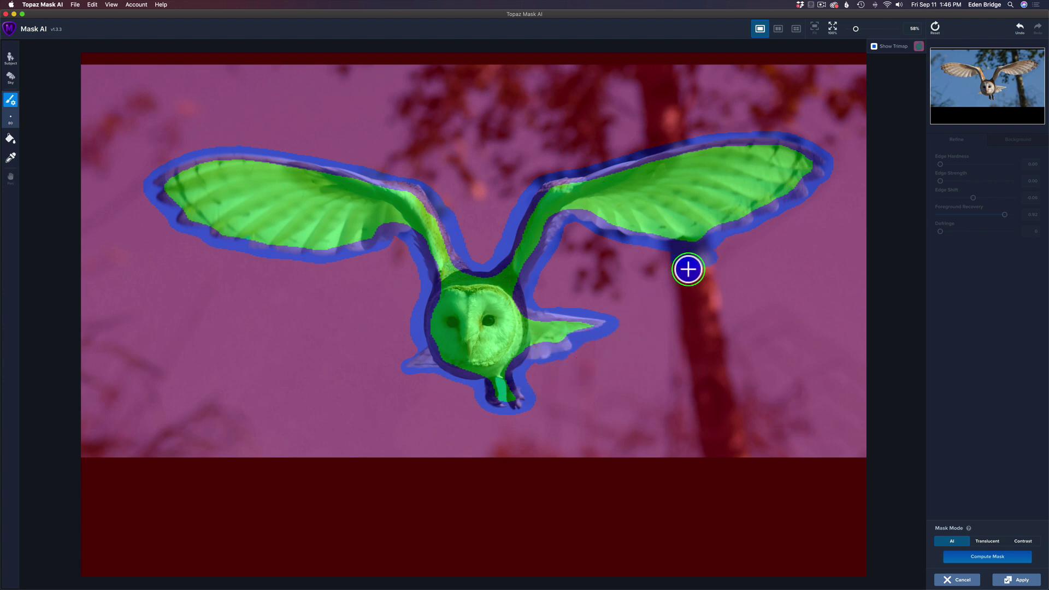
{"action": "key", "text": "x"}
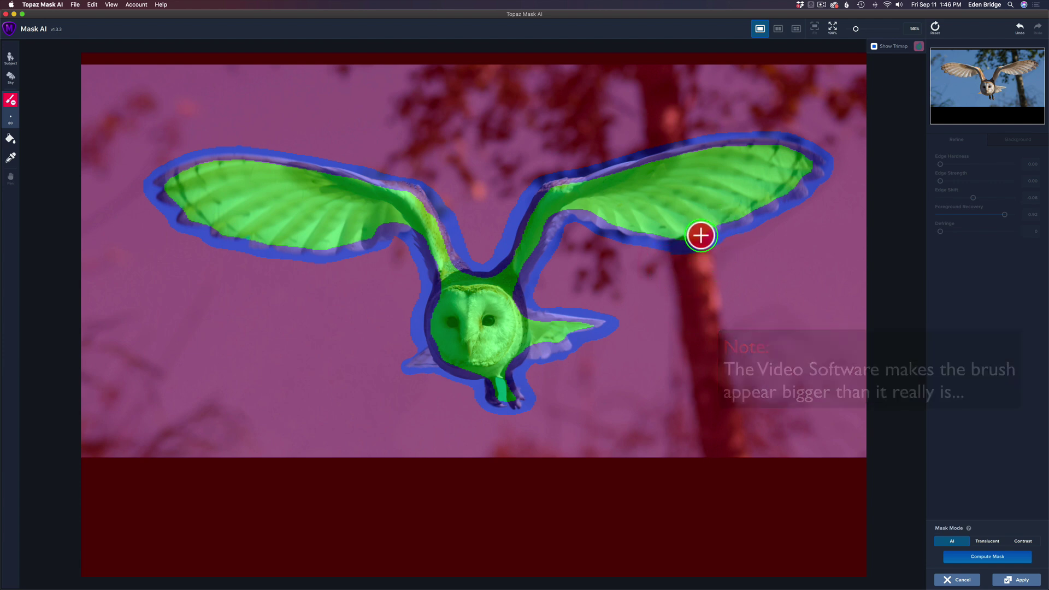
{"action": "key", "text": "x"}
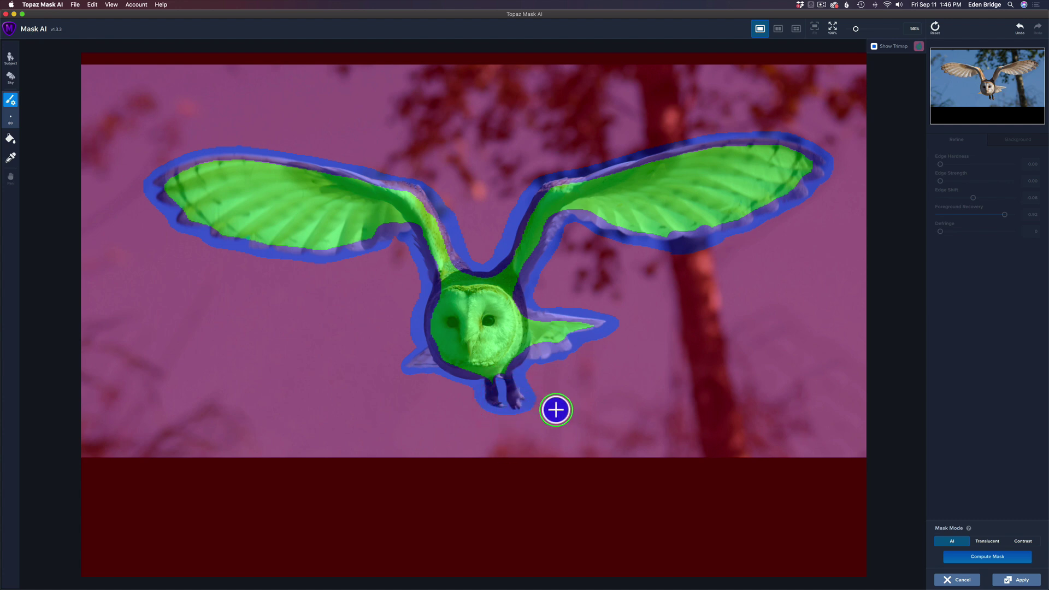
Compute the Layer 1 owl mask and set the canada lake photo as background image
{"action": "left_click", "coordinate": [995, 558]}
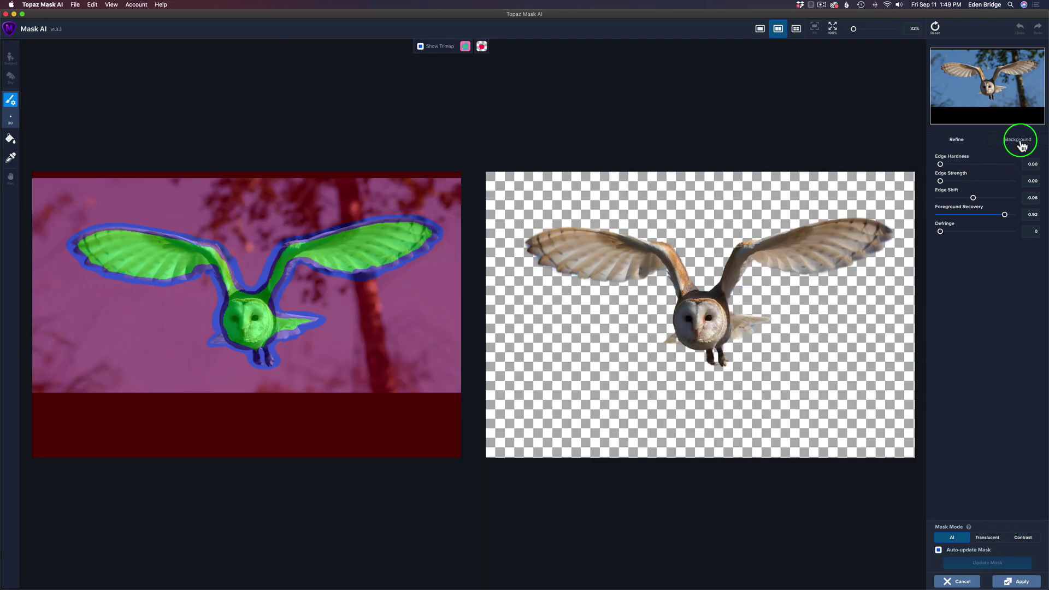
{"action": "left_click", "coordinate": [1020, 141]}
{"action": "left_click", "coordinate": [1021, 162]}
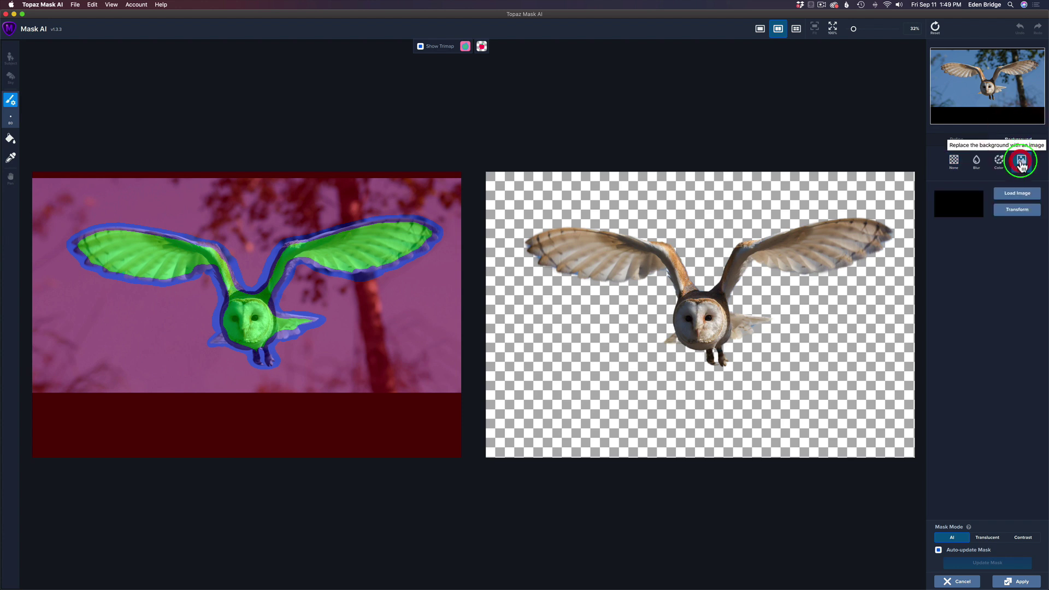
{"action": "left_click", "coordinate": [1023, 195]}
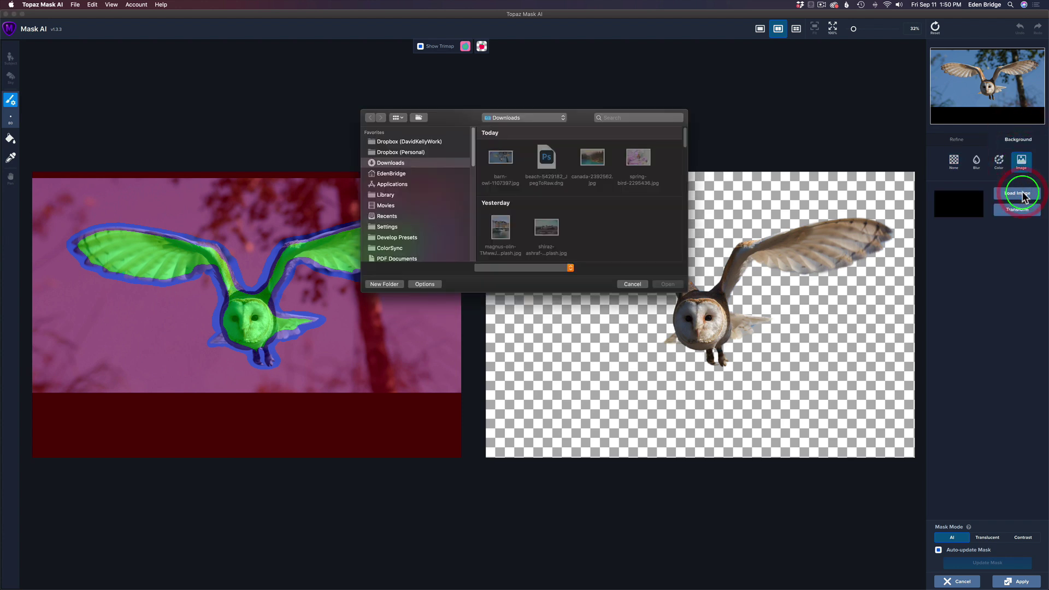
{"action": "left_click", "coordinate": [595, 160]}
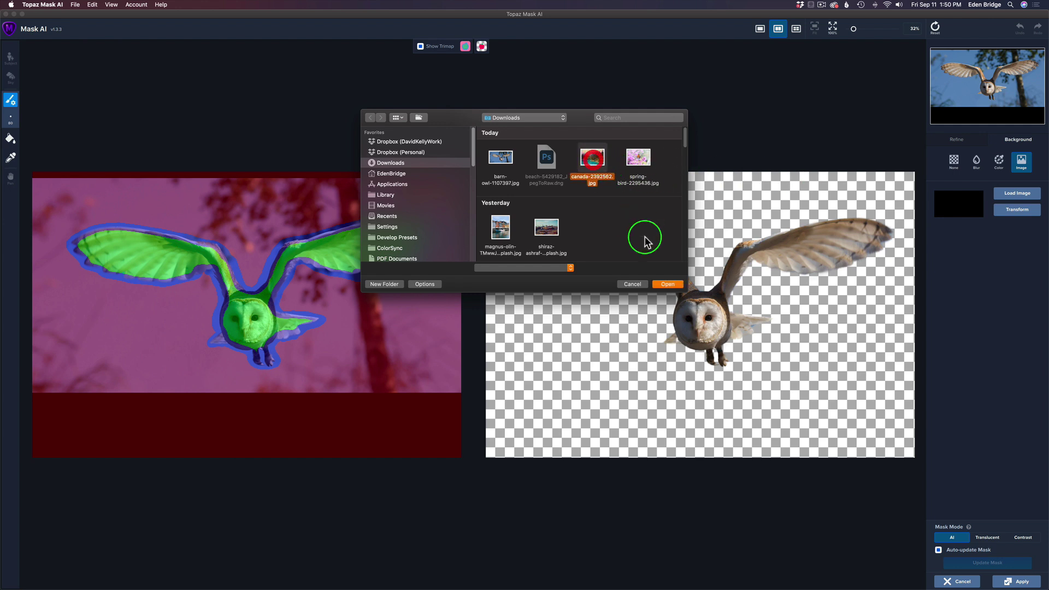
{"action": "double_click", "coordinate": [593, 159]}
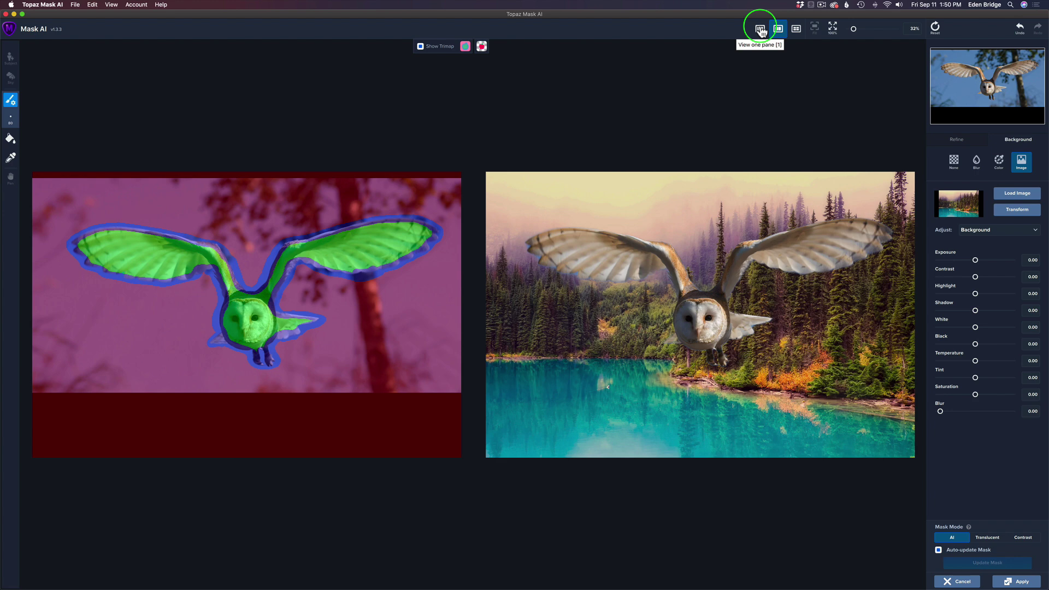
Switch to a single view pane with the trimap overlay off, and scale the forest-lake background up slightly
{"action": "left_click", "coordinate": [760, 29]}
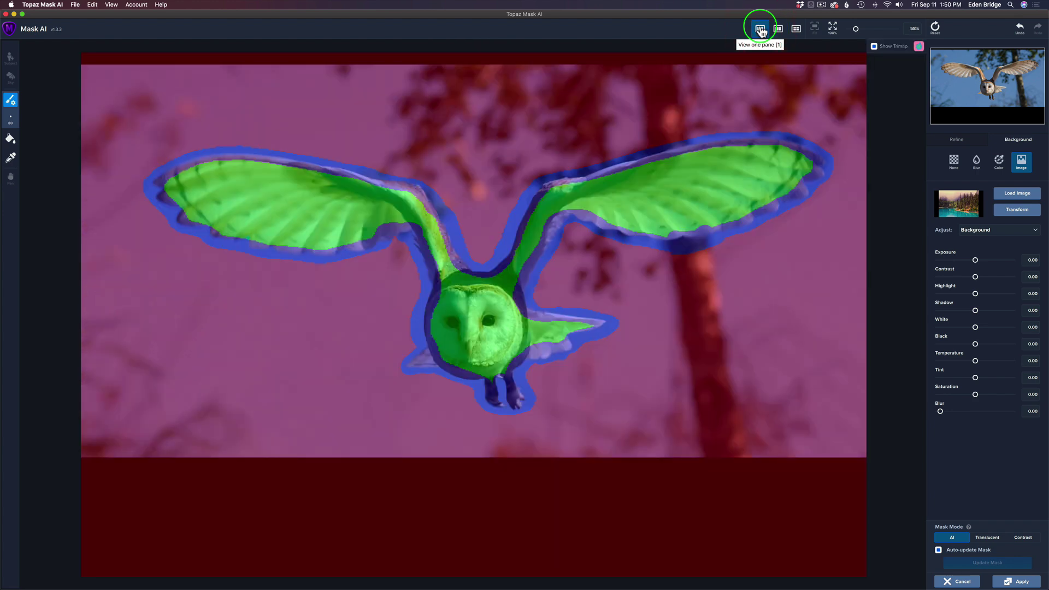
{"action": "left_click", "coordinate": [919, 47]}
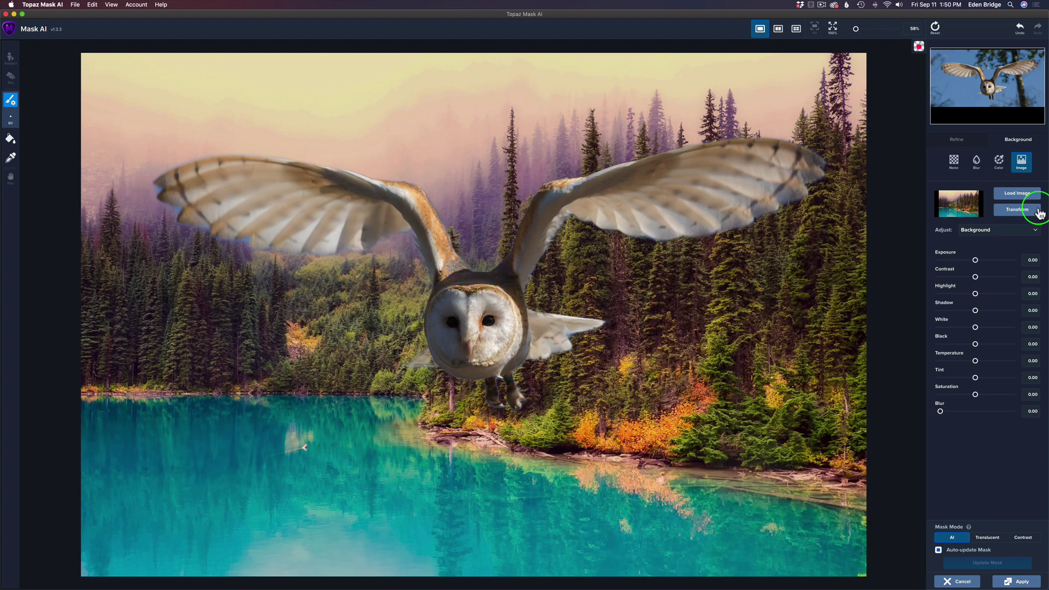
{"action": "left_click", "coordinate": [1020, 209]}
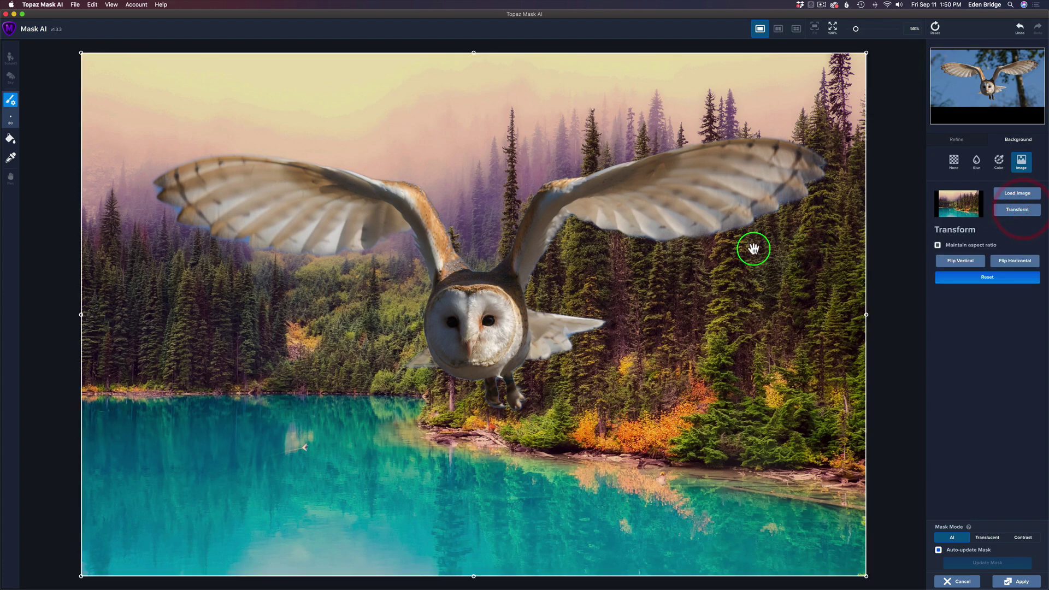
{"action": "scroll", "coordinate": [754, 248], "scroll_direction": "down", "scroll_amount": 5}
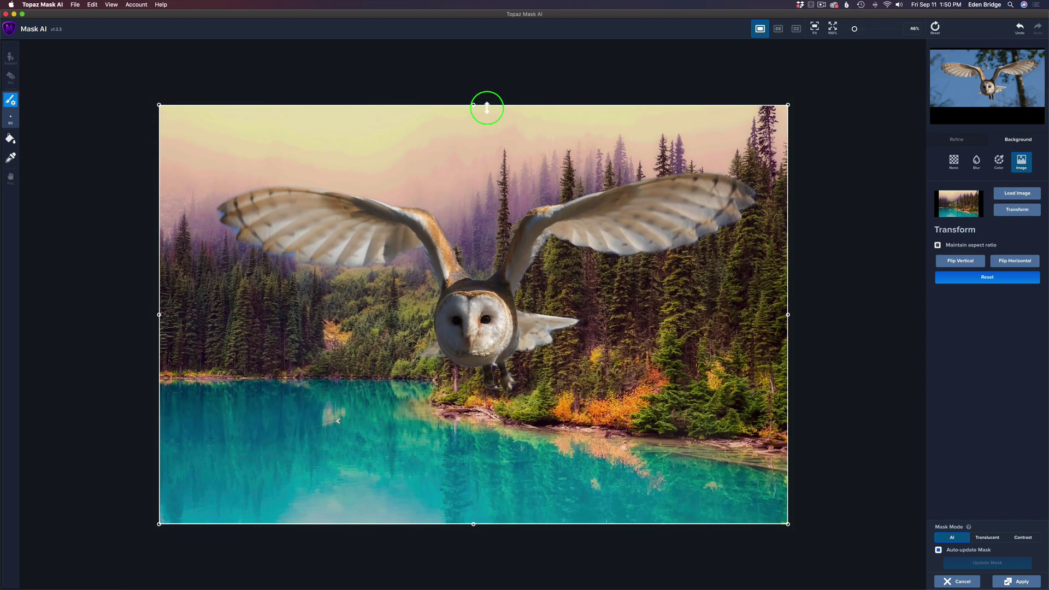
{"action": "left_click_drag", "start_coordinate": [476, 102], "coordinate": [476, 86]}
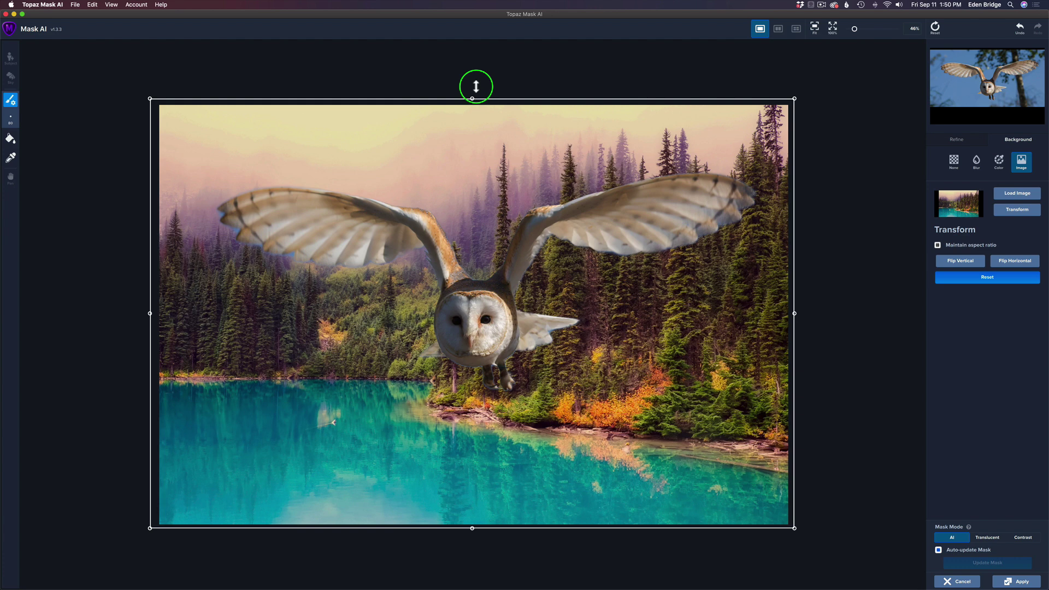
{"action": "left_click_drag", "start_coordinate": [476, 86], "coordinate": [476, 87]}
Flip the forest-lake background horizontally so the lake sits on the right, then nudge it into position
{"action": "left_click", "coordinate": [476, 88]}
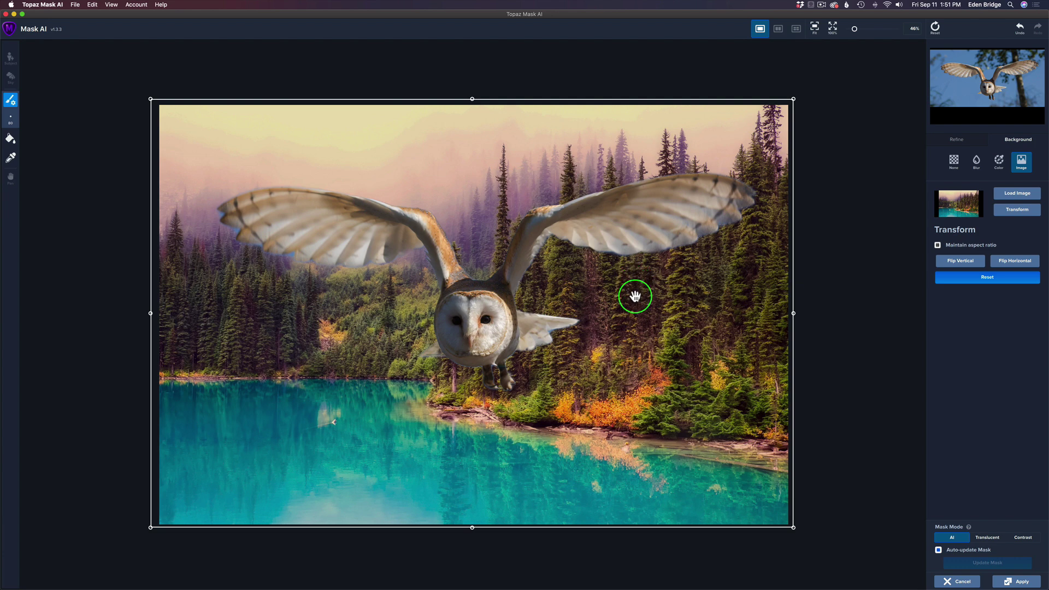
{"action": "left_click", "coordinate": [1024, 266]}
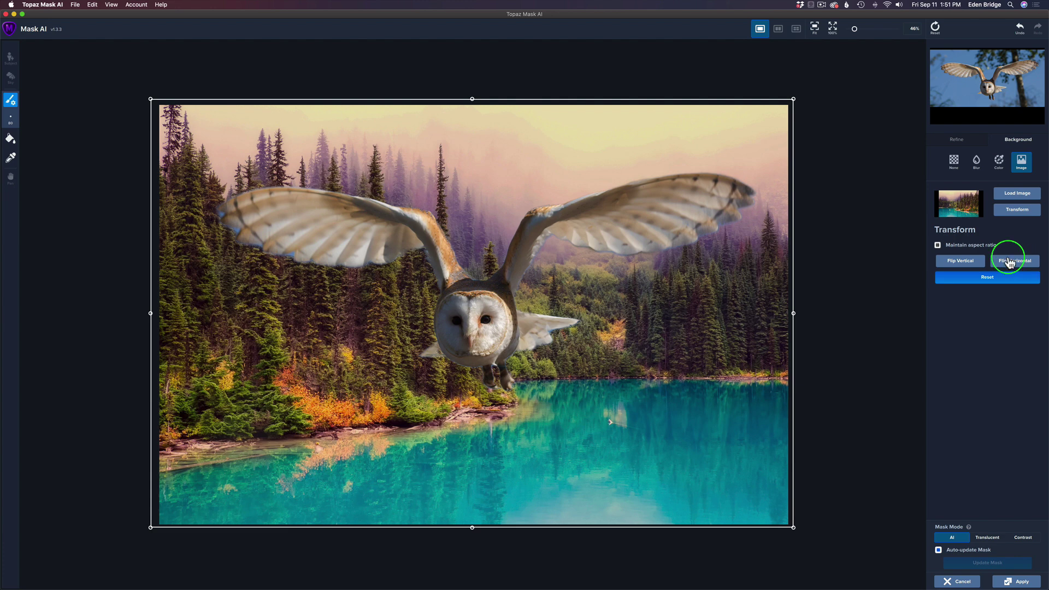
{"action": "mouse_move", "coordinate": [415, 394]}
{"action": "left_mouse_down"}
{"action": "mouse_move", "coordinate": [399, 392]}
{"action": "mouse_move", "coordinate": [411, 393]}
{"action": "left_mouse_up"}
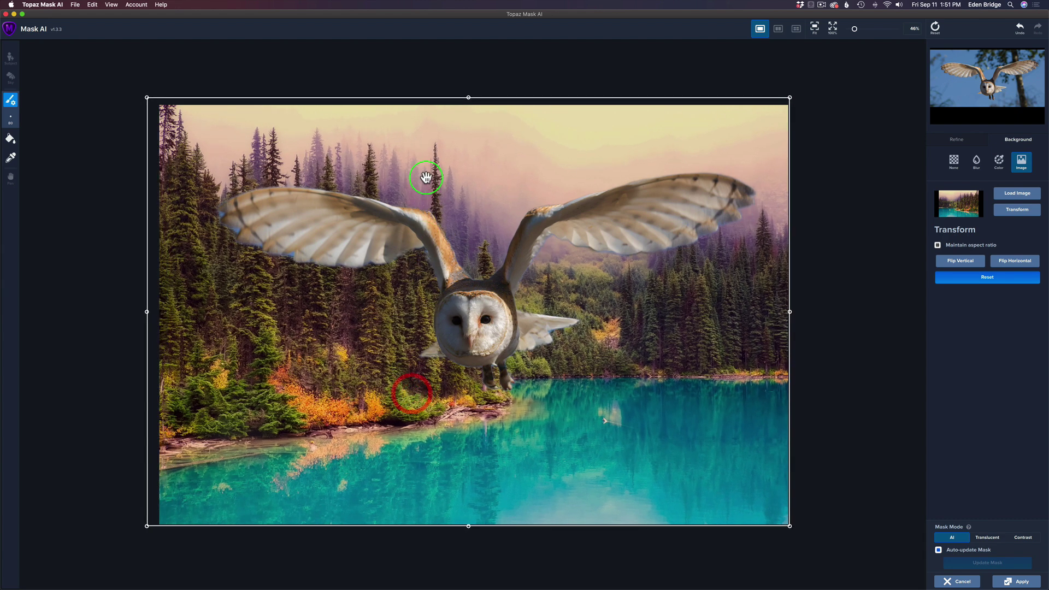
{"action": "left_click_drag", "start_coordinate": [394, 310], "coordinate": [397, 310]}
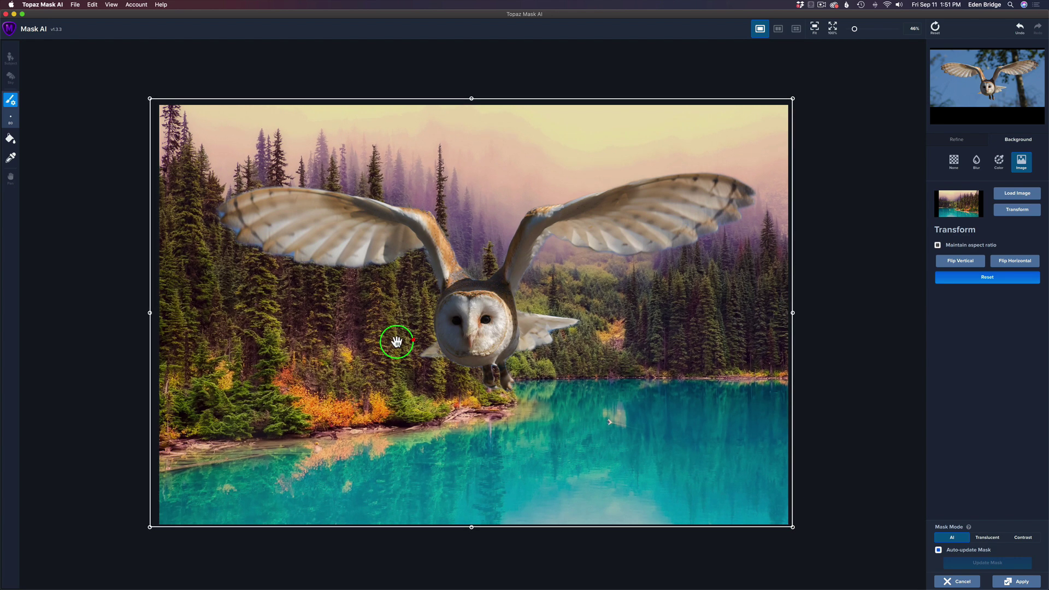
{"action": "left_click_drag", "start_coordinate": [399, 342], "coordinate": [400, 340]}
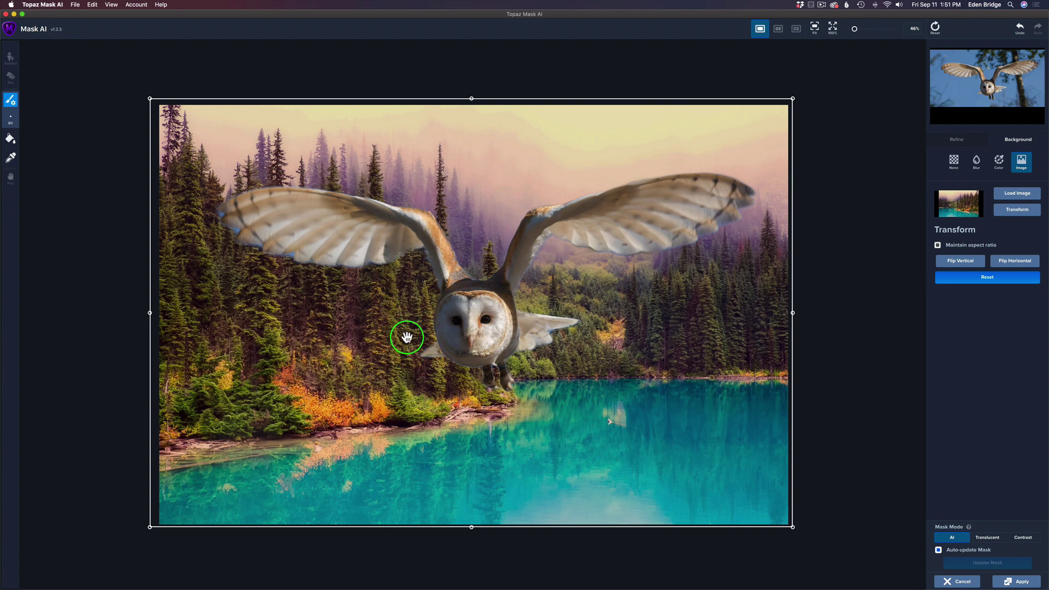
Exit transform mode, hide the trimap and preview the owl cutout over the repositioned background
{"action": "left_click", "coordinate": [1023, 213]}
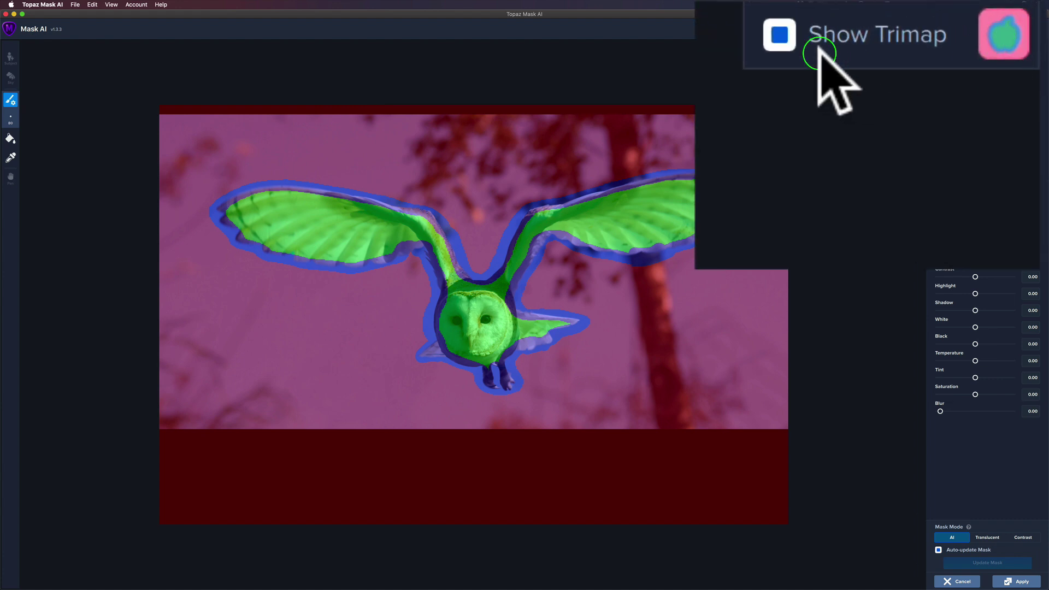
{"action": "left_click", "coordinate": [780, 36]}
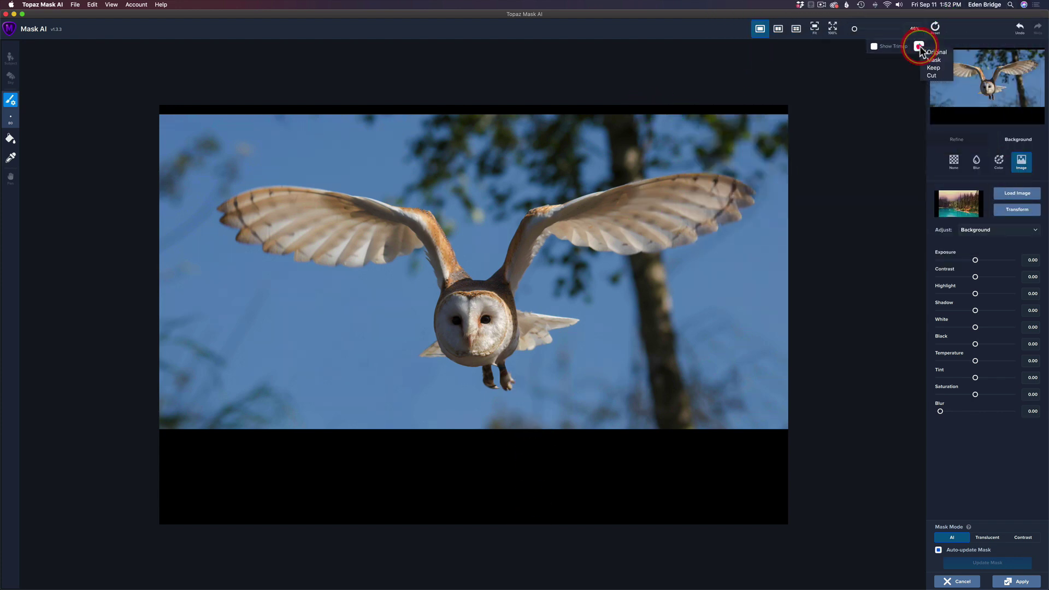
{"action": "left_click", "coordinate": [926, 63]}
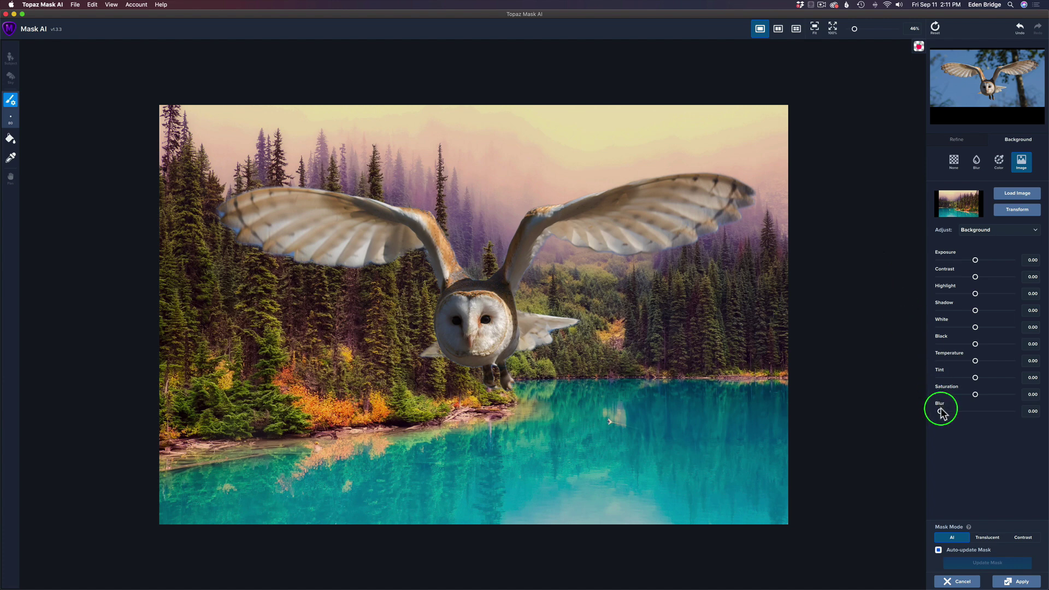
Set the background Blur slider to about 0.28 to soften the forest and lake
{"action": "left_click_drag", "start_coordinate": [941, 413], "coordinate": [961, 415]}
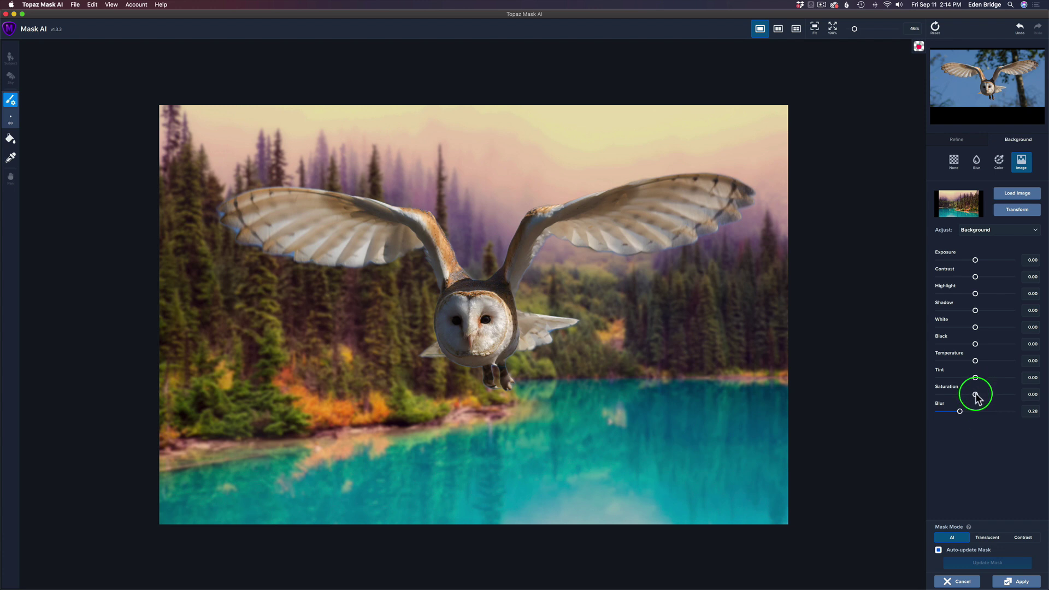
Give the background Saturation -0.13, Temperature -0.43, Tint -0.21 and Exposure 0.03
{"action": "left_click_drag", "start_coordinate": [976, 395], "coordinate": [972, 394]}
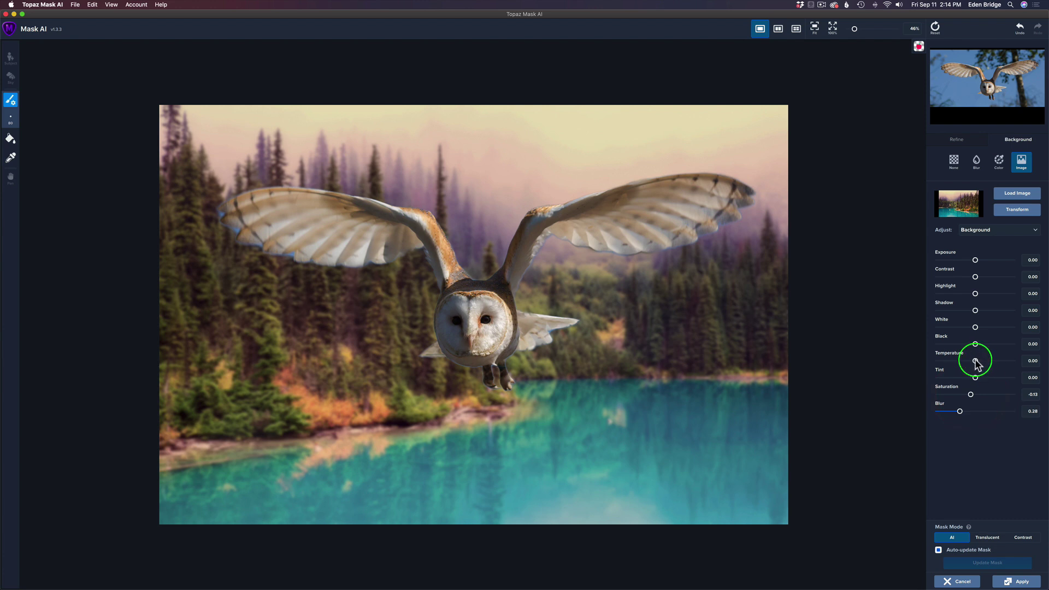
{"action": "mouse_move", "coordinate": [976, 361]}
{"action": "left_mouse_down"}
{"action": "mouse_move", "coordinate": [946, 363]}
{"action": "mouse_move", "coordinate": [961, 363]}
{"action": "left_mouse_up"}
{"action": "left_click", "coordinate": [975, 378]}
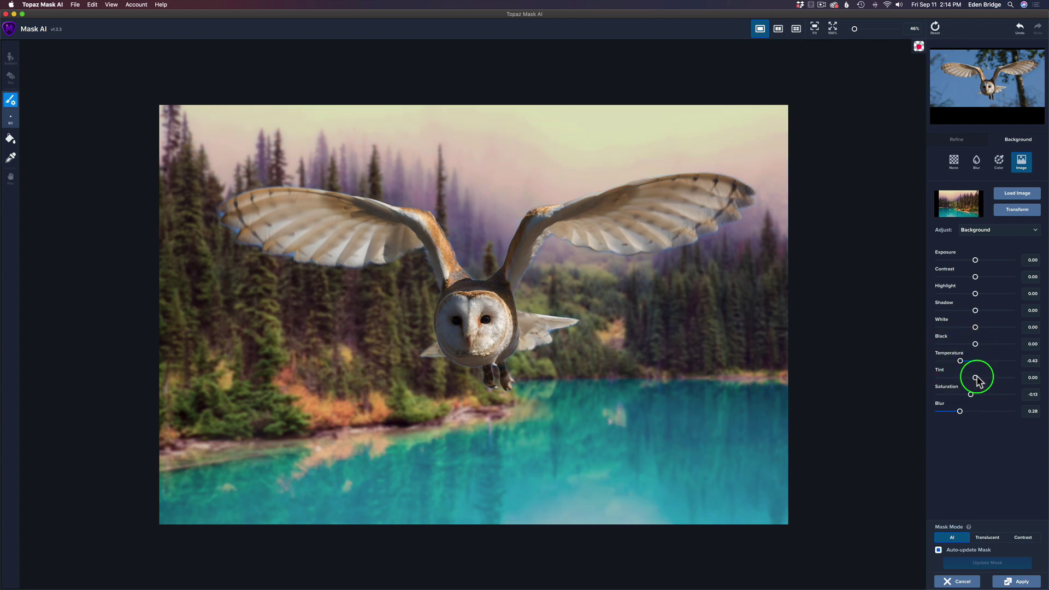
{"action": "mouse_move", "coordinate": [977, 377]}
{"action": "left_mouse_down"}
{"action": "mouse_move", "coordinate": [1006, 379]}
{"action": "mouse_move", "coordinate": [968, 378]}
{"action": "left_mouse_up"}
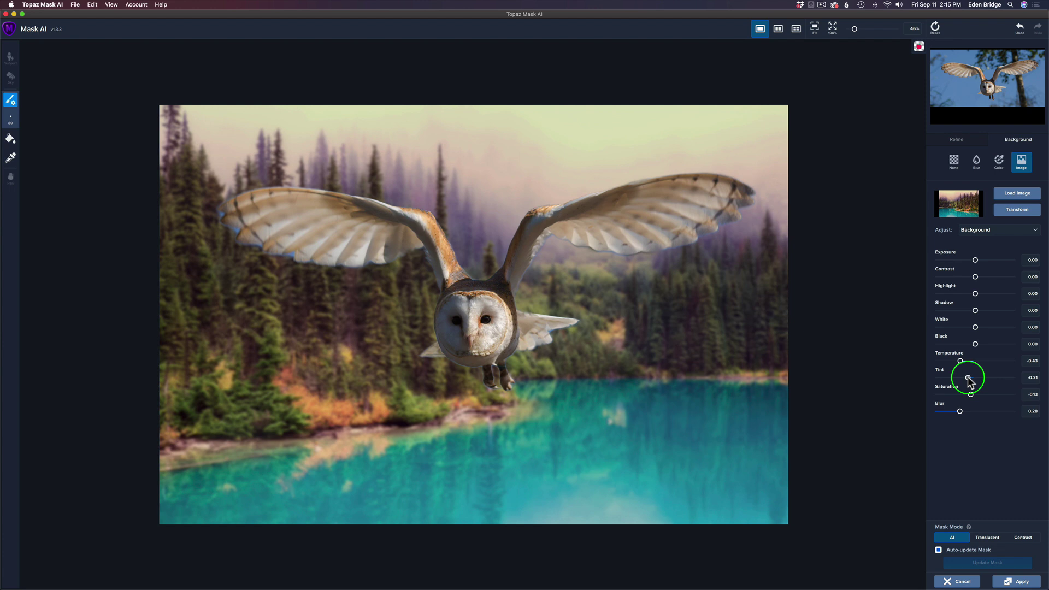
{"action": "left_click", "coordinate": [969, 378]}
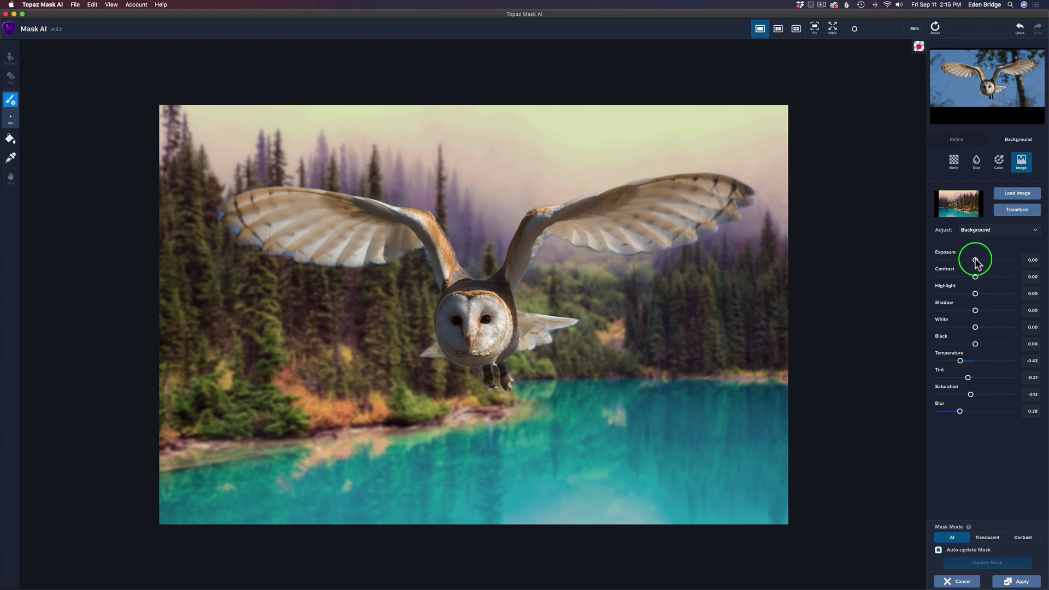
{"action": "left_click_drag", "start_coordinate": [977, 260], "coordinate": [977, 260]}
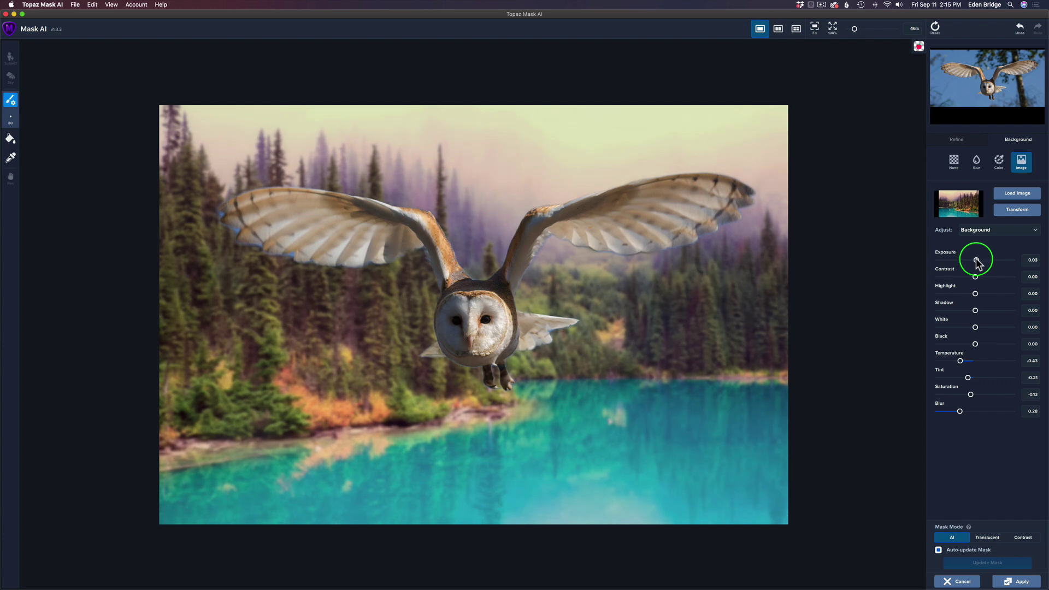
{"action": "left_click", "coordinate": [977, 261]}
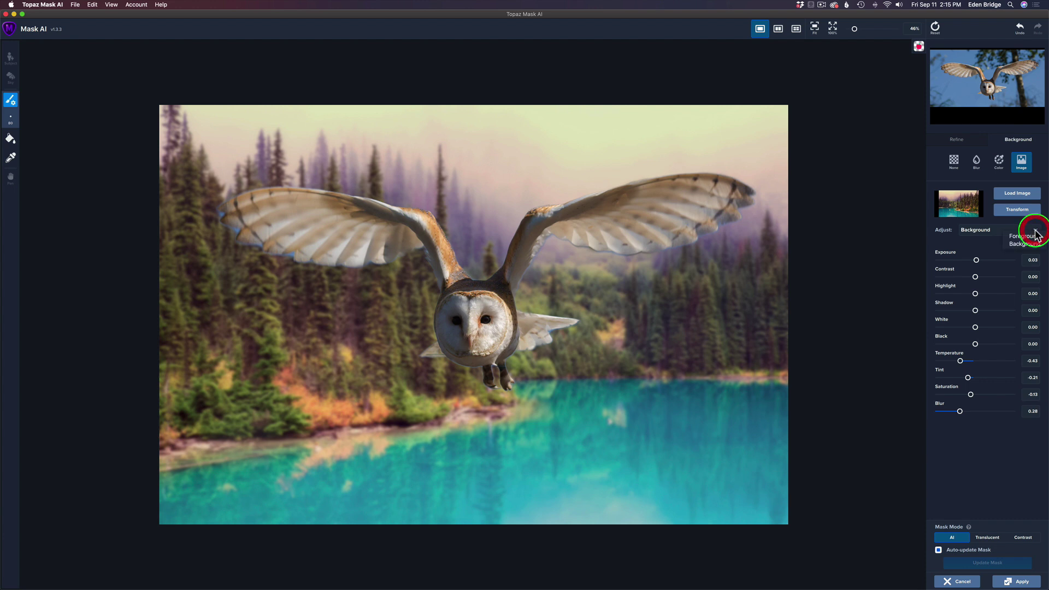
Switch the adjustments to the foreground owl and lower its Saturation to -0.08
{"action": "left_click", "coordinate": [1036, 234]}
{"action": "left_click", "coordinate": [1028, 216]}
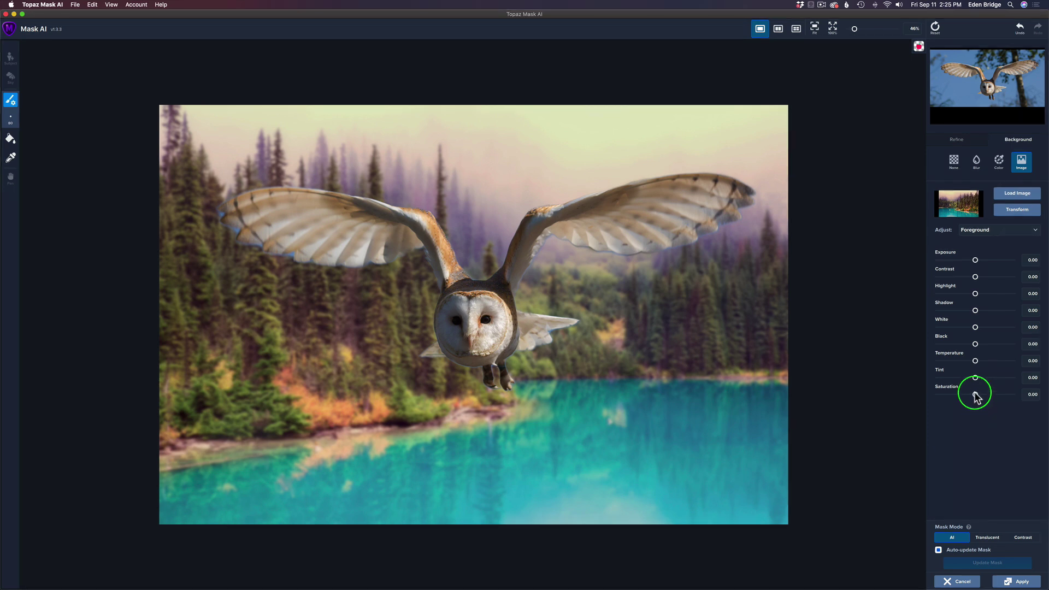
{"action": "left_click_drag", "start_coordinate": [975, 392], "coordinate": [973, 395]}
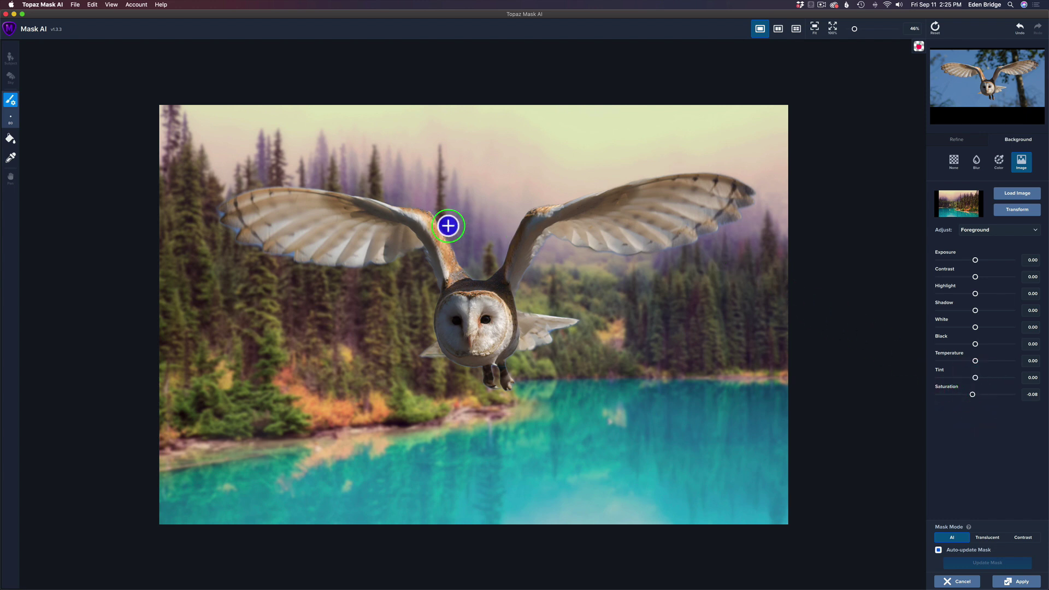
{"action": "left_click", "coordinate": [468, 228]}
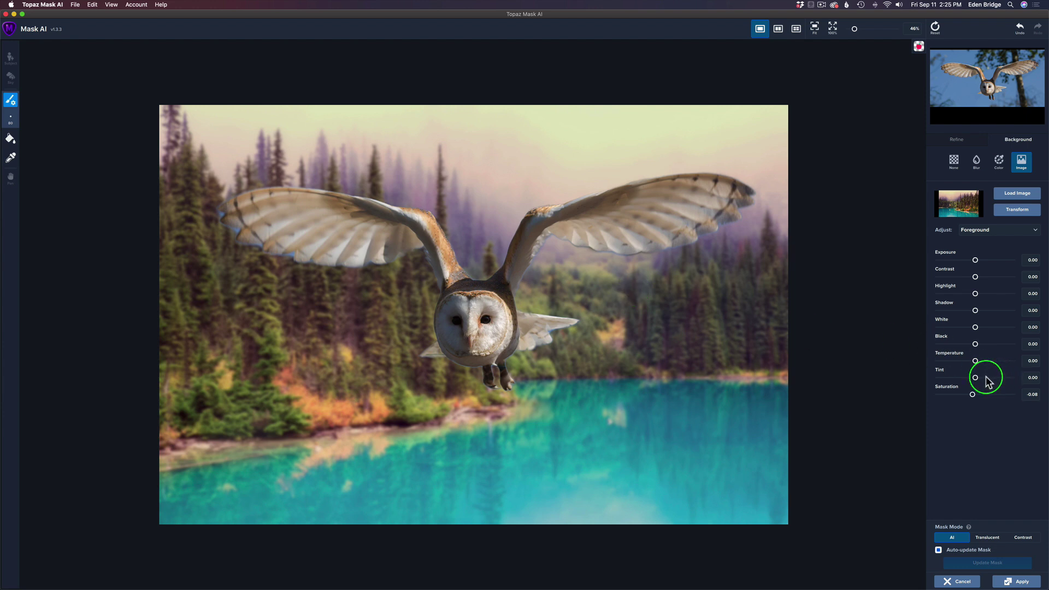
Set the owl's Tint to 0.22 and cool its Temperature to about -0.16
{"action": "mouse_move", "coordinate": [975, 378]}
{"action": "left_mouse_down"}
{"action": "mouse_move", "coordinate": [1008, 379]}
{"action": "mouse_move", "coordinate": [985, 378]}
{"action": "left_mouse_up"}
{"action": "left_click", "coordinate": [951, 362]}
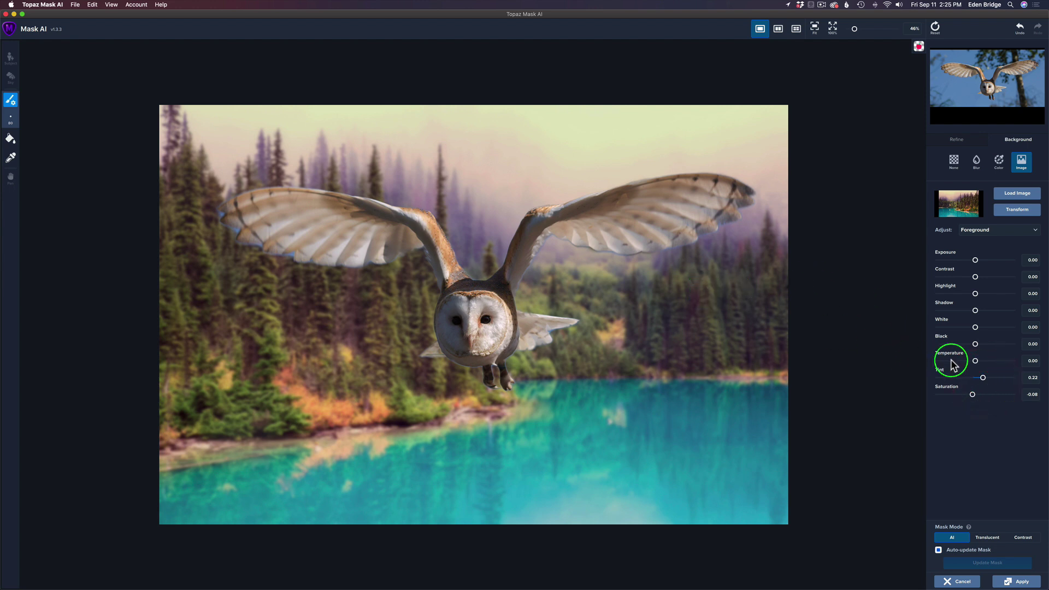
{"action": "left_click", "coordinate": [691, 453]}
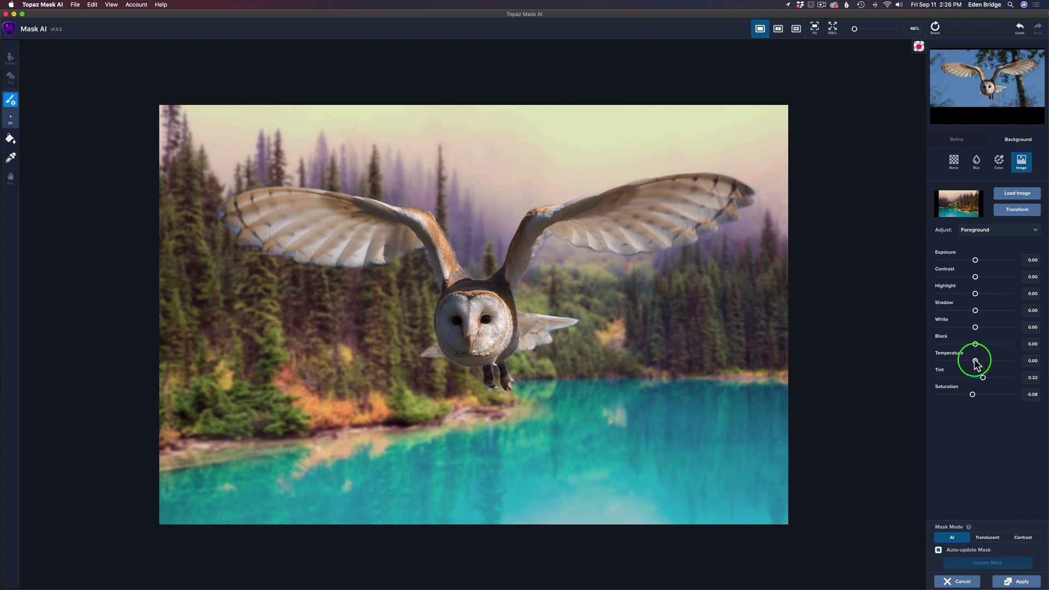
{"action": "left_click_drag", "start_coordinate": [977, 364], "coordinate": [968, 365]}
{"action": "left_click_drag", "start_coordinate": [949, 359], "coordinate": [970, 363]}
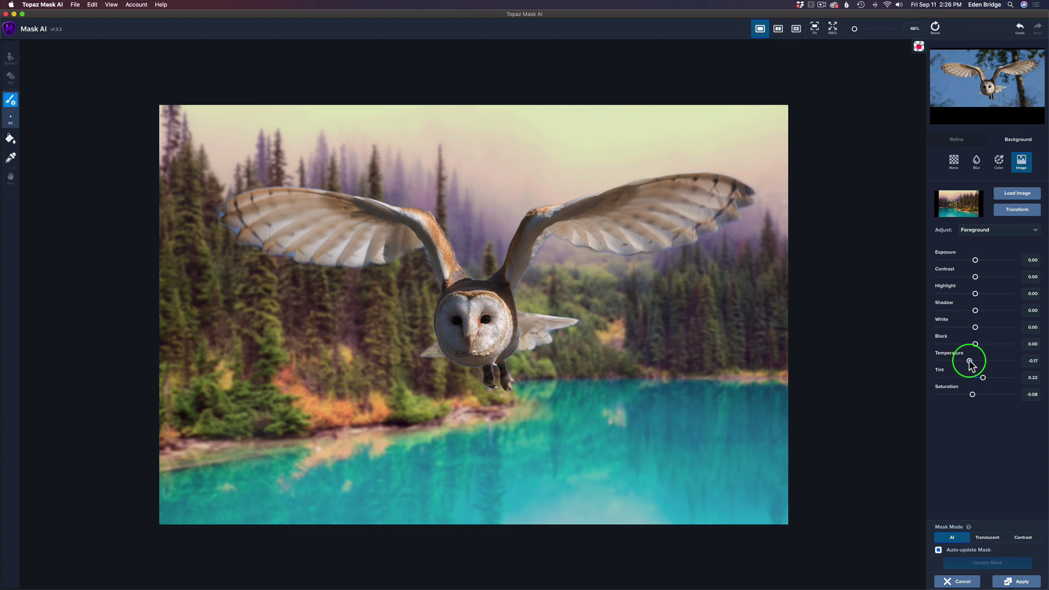
{"action": "left_click", "coordinate": [971, 361]}
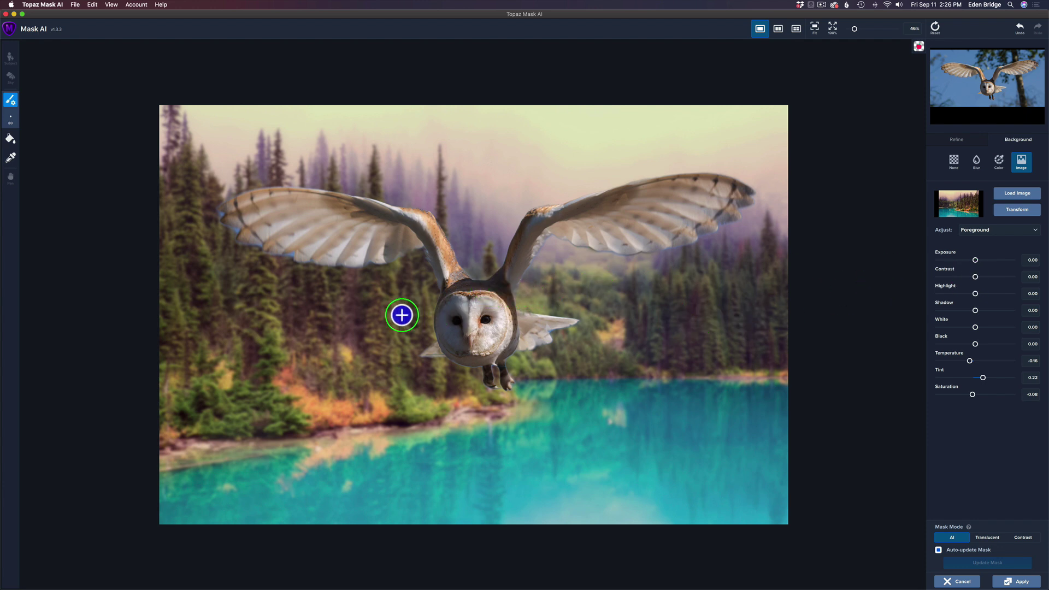
Give the owl Contrast -0.24 and Shadow 0.71, and nudge its Exposure to 0.01
{"action": "left_click", "coordinate": [974, 277]}
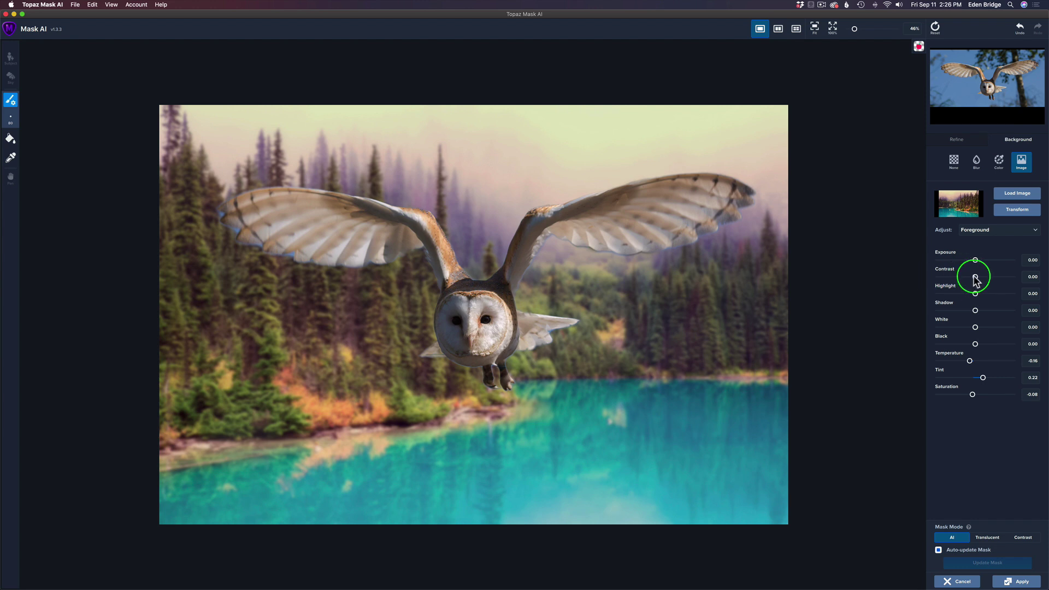
{"action": "mouse_move", "coordinate": [974, 277]}
{"action": "left_mouse_down"}
{"action": "mouse_move", "coordinate": [947, 276]}
{"action": "mouse_move", "coordinate": [969, 278]}
{"action": "left_mouse_up"}
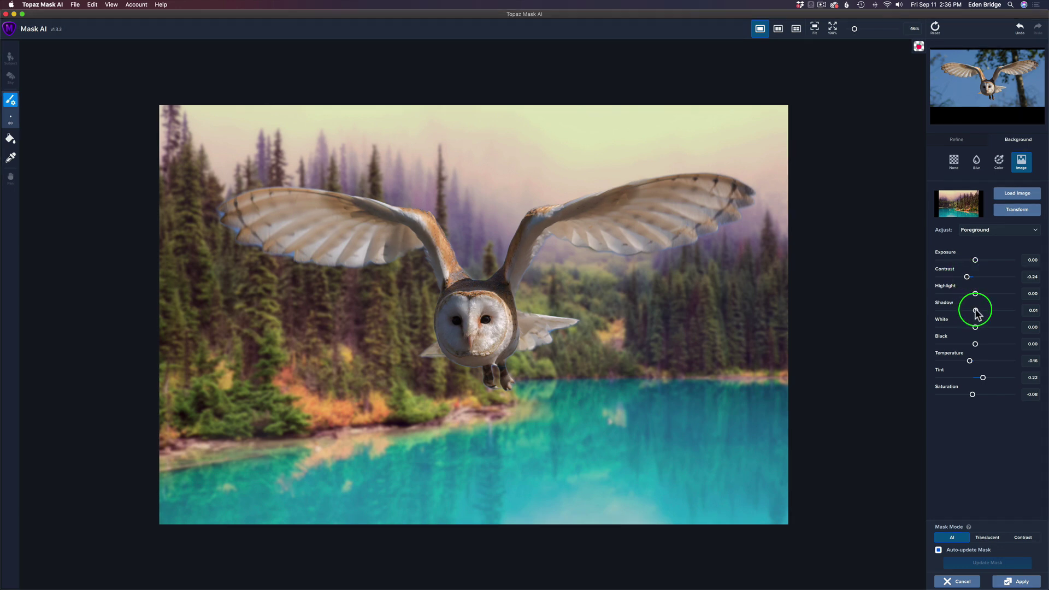
{"action": "left_click_drag", "start_coordinate": [977, 311], "coordinate": [1002, 311]}
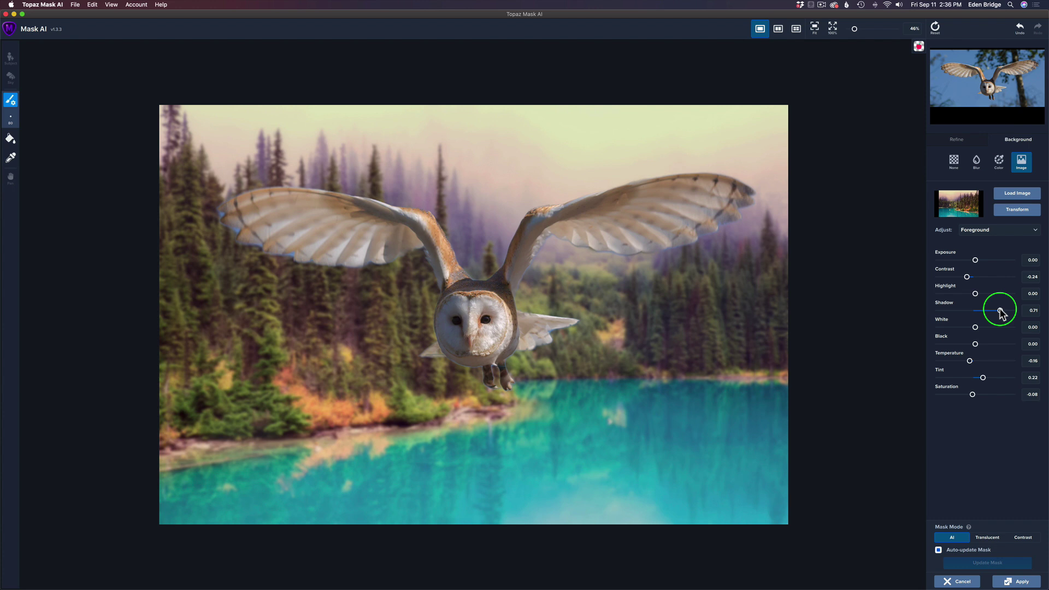
{"action": "left_click", "coordinate": [981, 262]}
{"action": "left_click_drag", "start_coordinate": [976, 260], "coordinate": [976, 260]}
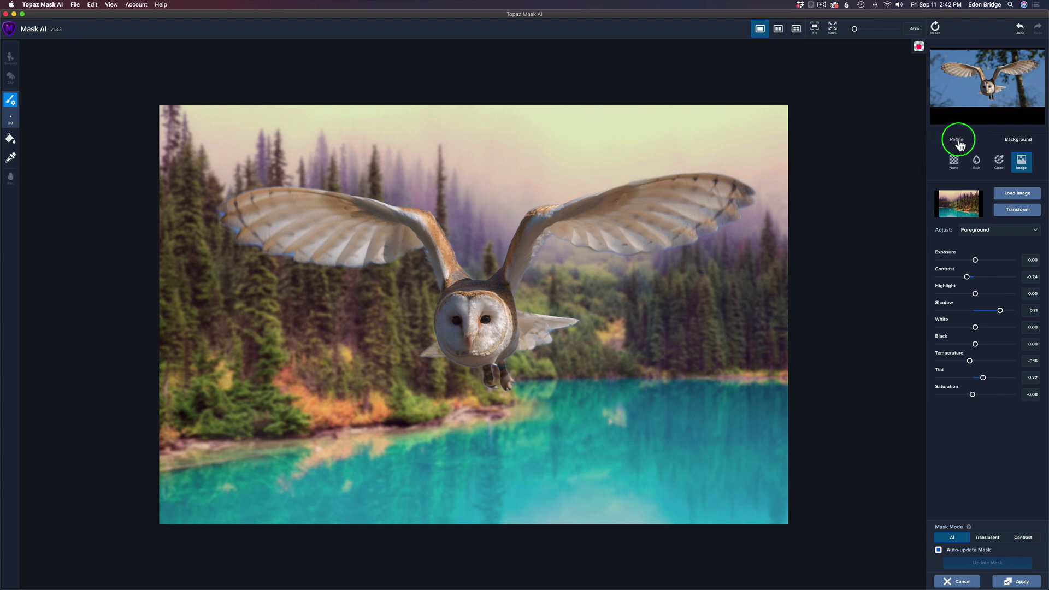
In the Refine edge settings, set Foreground Recovery to 0.35
{"action": "left_click", "coordinate": [960, 145]}
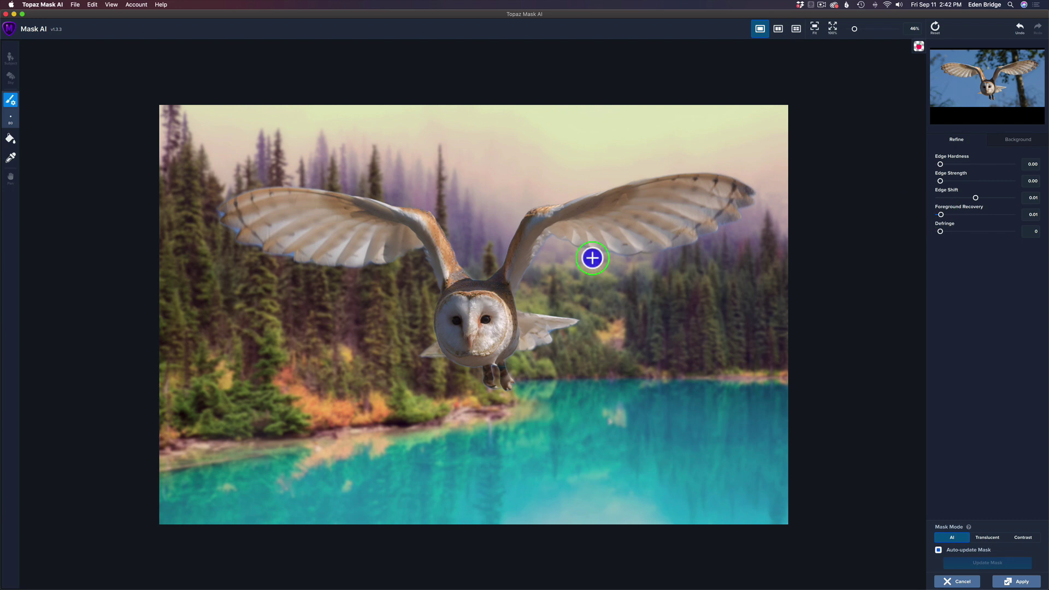
{"action": "scroll", "coordinate": [384, 248], "scroll_direction": "up", "scroll_amount": 3}
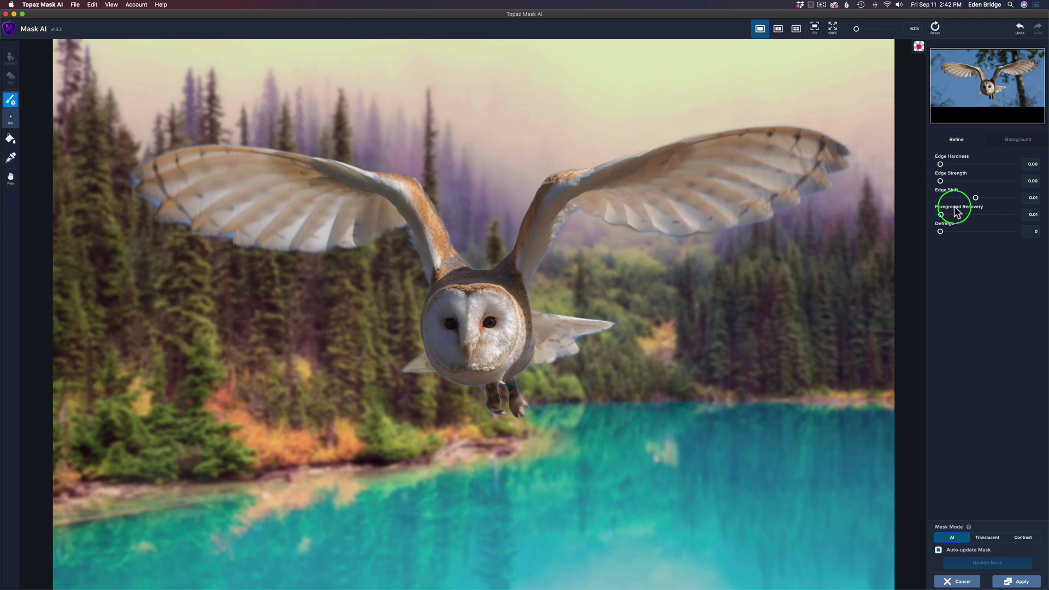
{"action": "left_click_drag", "start_coordinate": [941, 215], "coordinate": [965, 218]}
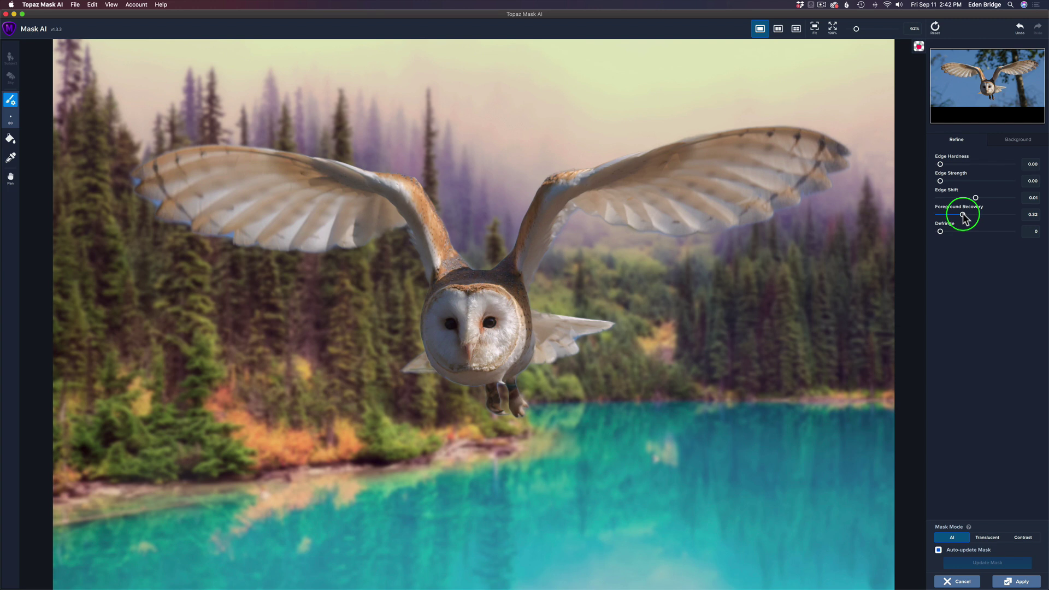
{"action": "left_click_drag", "start_coordinate": [965, 219], "coordinate": [967, 218]}
{"action": "left_click", "coordinate": [966, 218]}
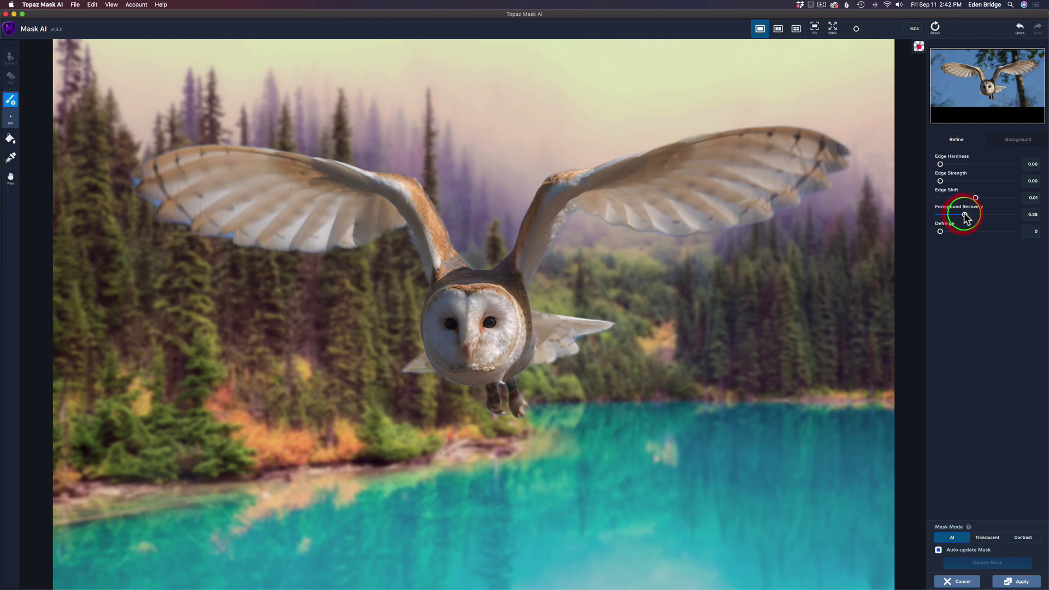
Use the refine brush at size 45 to touch up the mask along the left wing edge and wingtip
{"action": "left_click", "coordinate": [15, 105]}
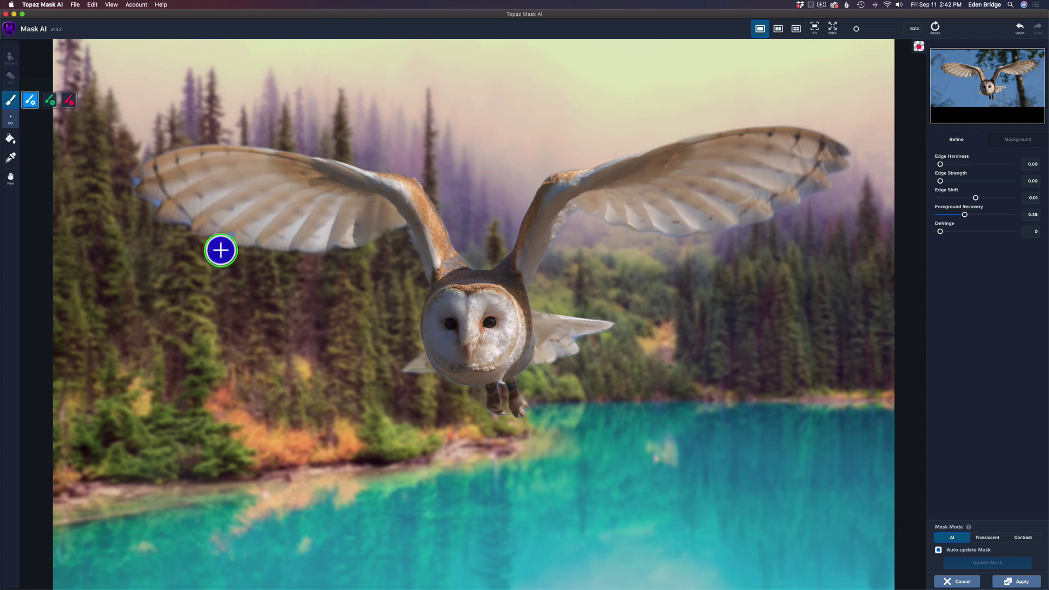
{"action": "key", "text": "bracketleft"}
{"action": "key", "text": "bracketleft"}
{"action": "key", "text": "bracketleft"}
{"action": "key", "text": "bracketleft"}
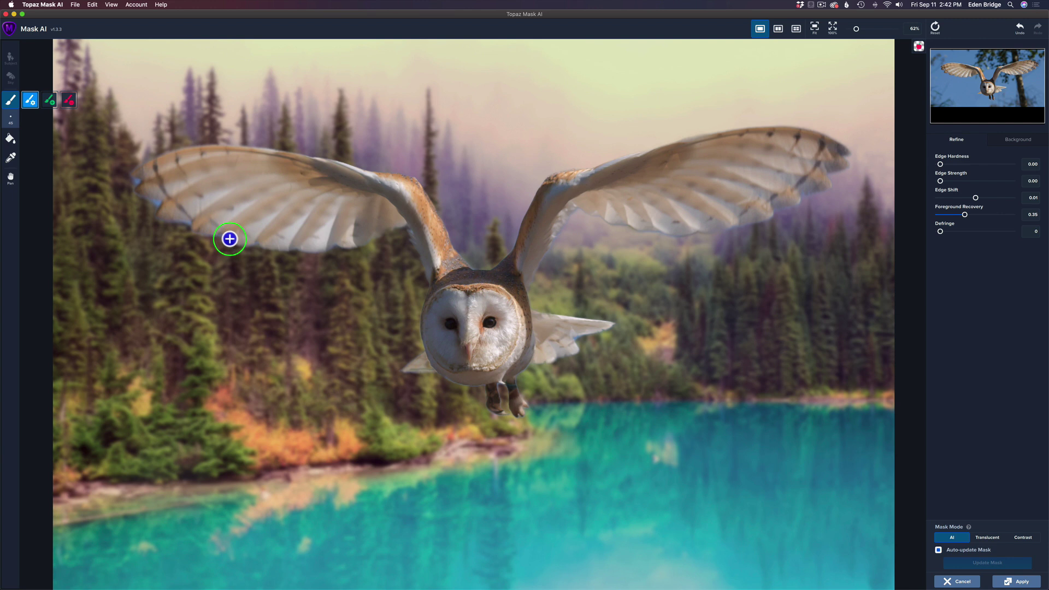
{"action": "left_click", "coordinate": [226, 246]}
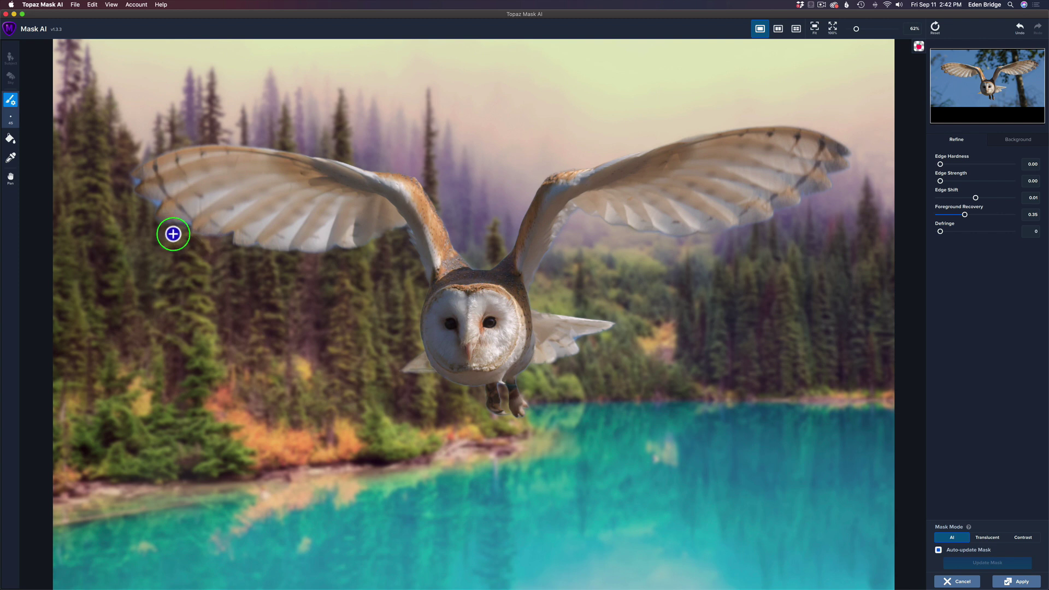
{"action": "left_click", "coordinate": [187, 224]}
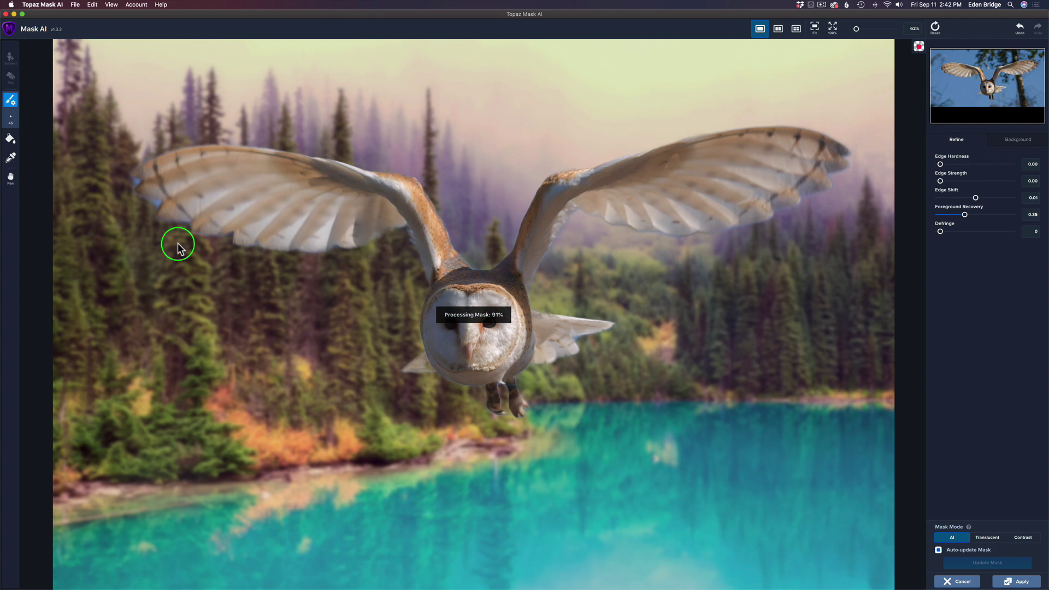
{"action": "left_click", "coordinate": [152, 209]}
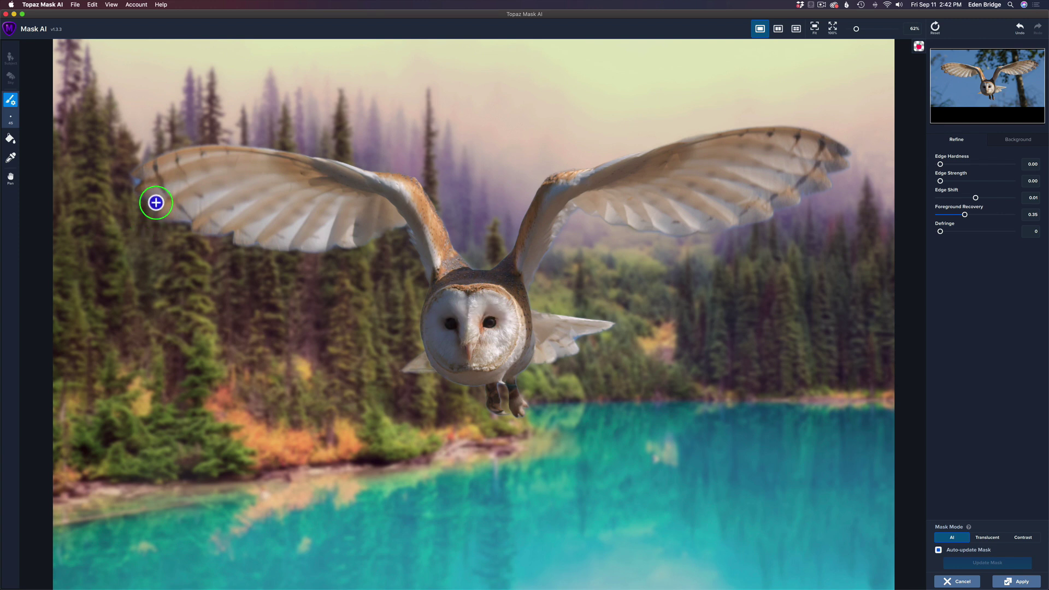
{"action": "left_click", "coordinate": [146, 206]}
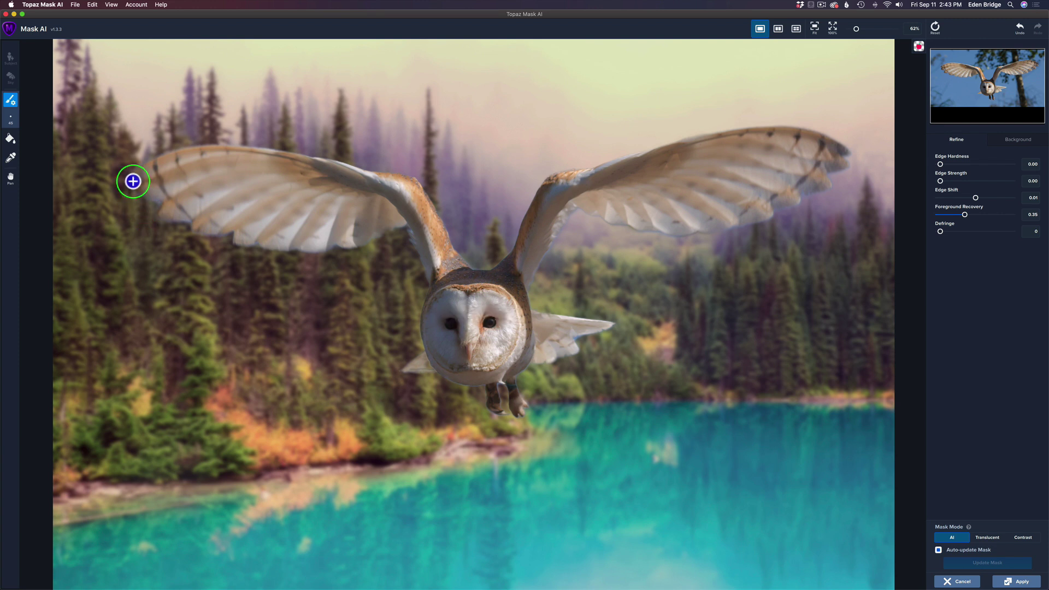
{"action": "left_click", "coordinate": [135, 181]}
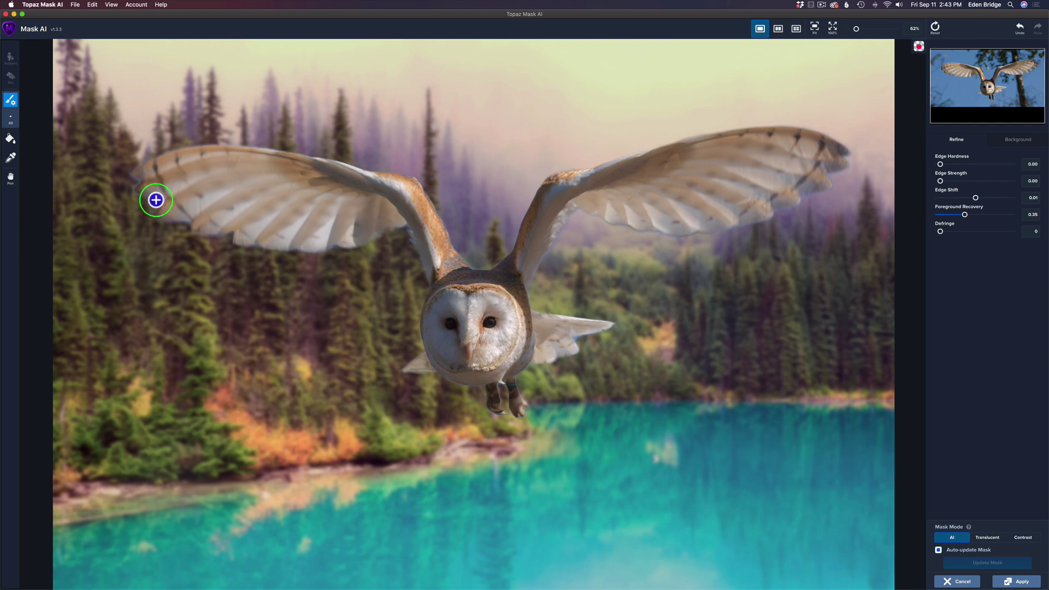
{"action": "left_click", "coordinate": [156, 206]}
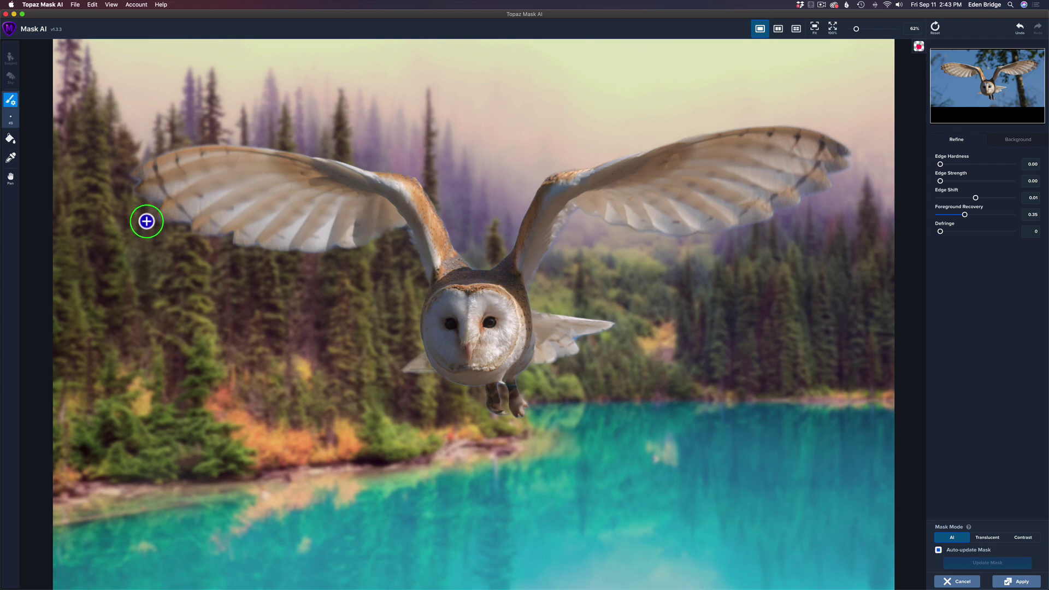
{"action": "left_click", "coordinate": [138, 178]}
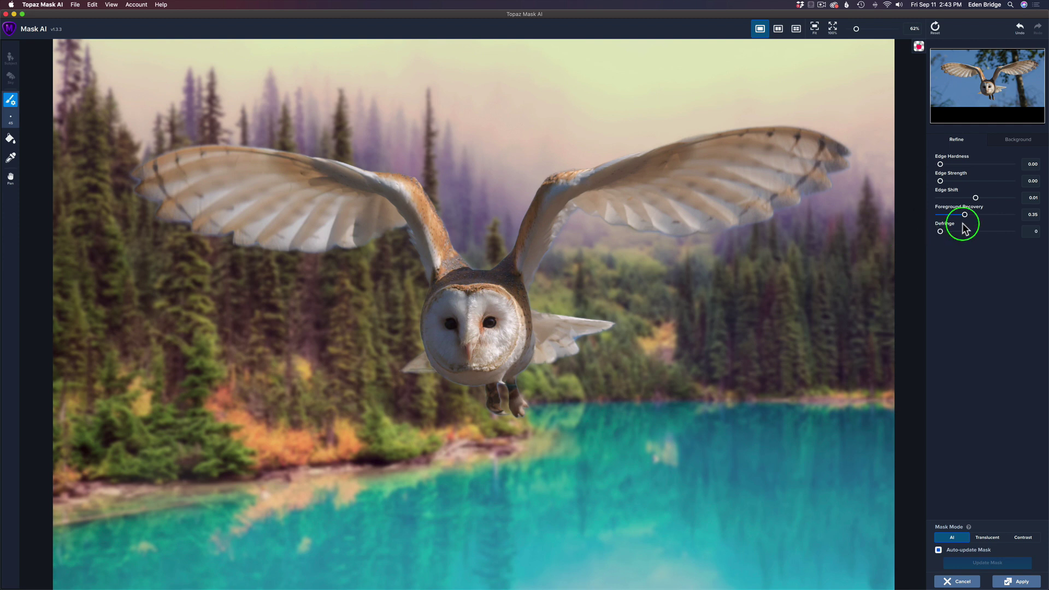
Set Foreground Recovery to 0.47 and keep-brush the lower wing, legs and talons back into the mask
{"action": "mouse_move", "coordinate": [965, 215]}
{"action": "left_mouse_down"}
{"action": "mouse_move", "coordinate": [1006, 221]}
{"action": "mouse_move", "coordinate": [974, 222]}
{"action": "left_mouse_up"}
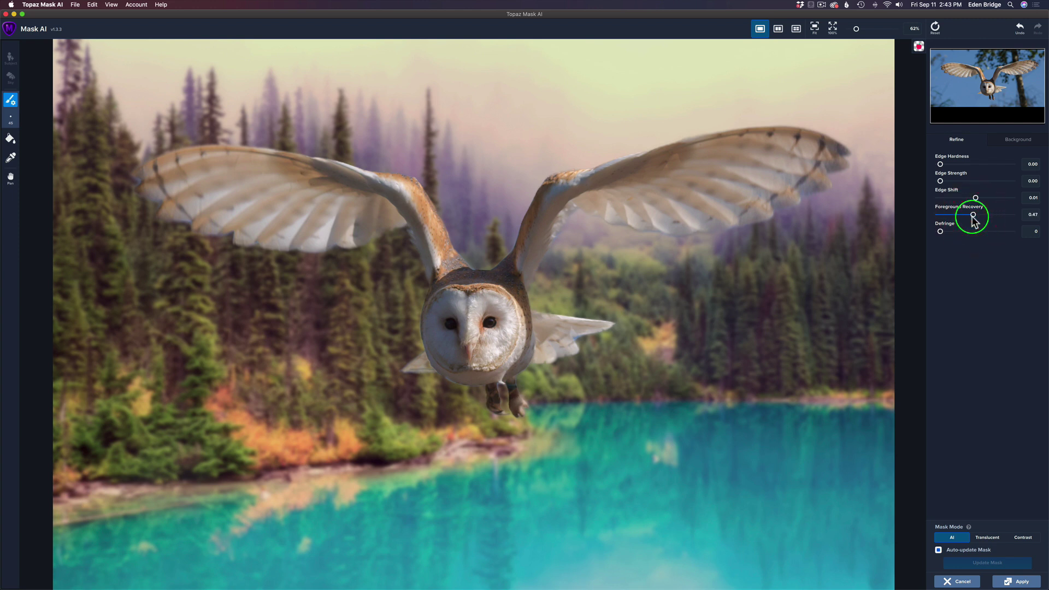
{"action": "mouse_move", "coordinate": [563, 251]}
{"action": "left_mouse_down"}
{"action": "mouse_move", "coordinate": [551, 247]}
{"action": "mouse_move", "coordinate": [575, 215]}
{"action": "left_mouse_up"}
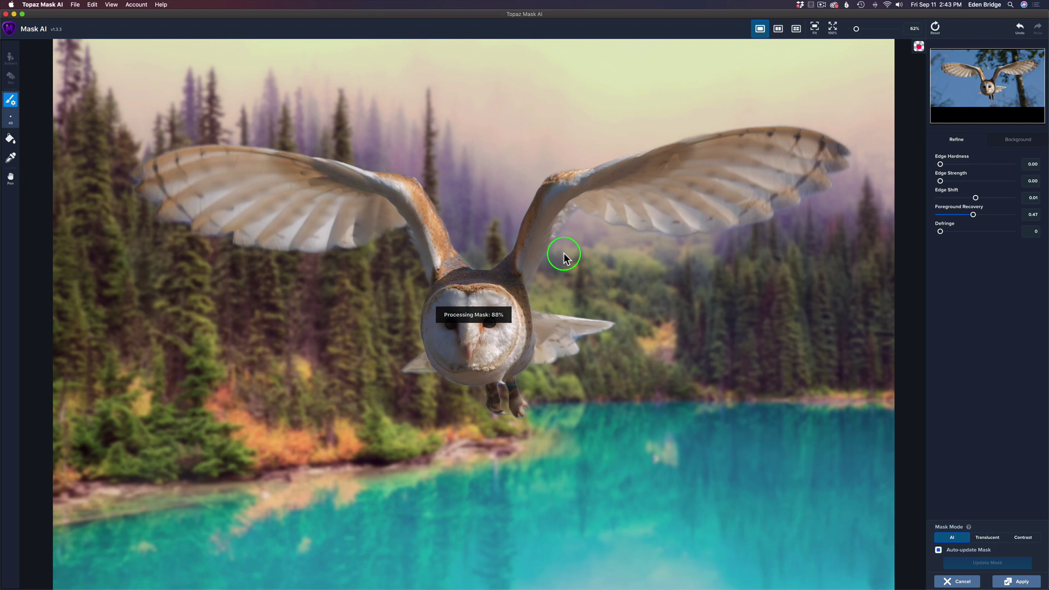
{"action": "left_click", "coordinate": [580, 343]}
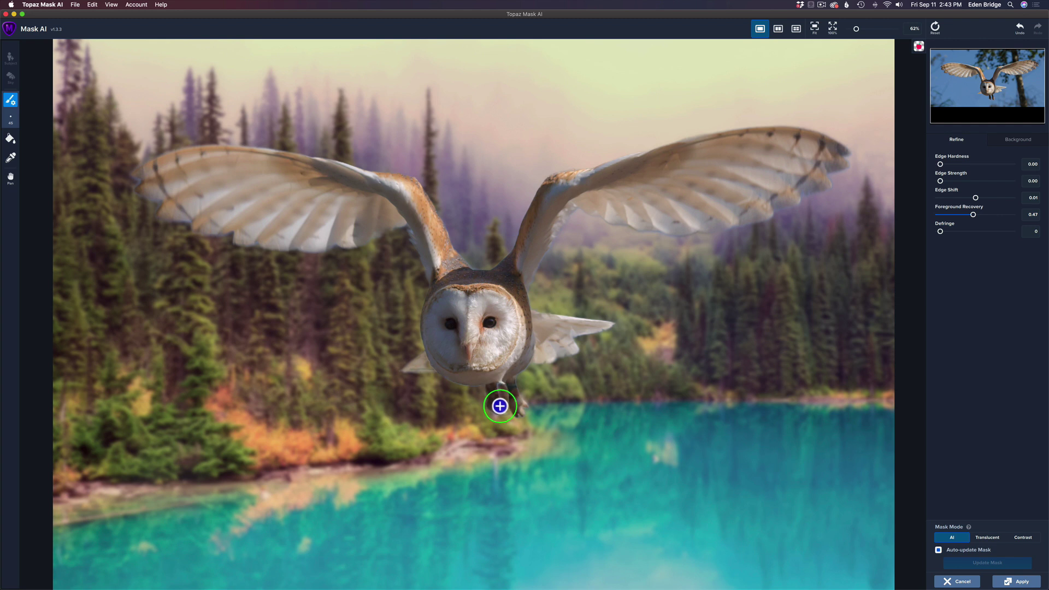
{"action": "left_click_drag", "start_coordinate": [487, 396], "coordinate": [497, 427]}
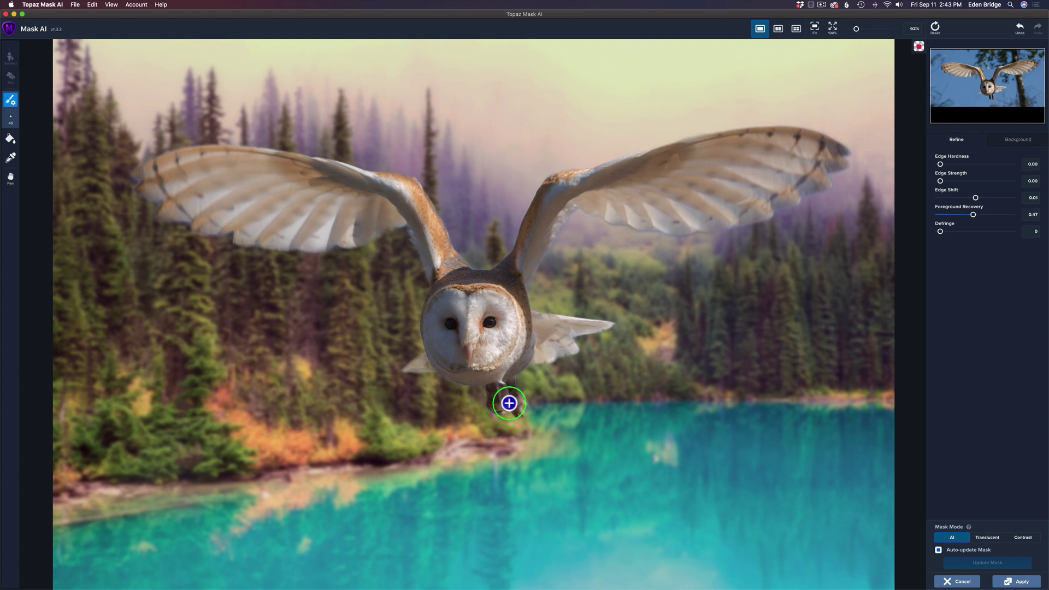
{"action": "mouse_move", "coordinate": [523, 399]}
{"action": "left_mouse_down"}
{"action": "mouse_move", "coordinate": [516, 375]}
{"action": "mouse_move", "coordinate": [527, 396]}
{"action": "left_mouse_up"}
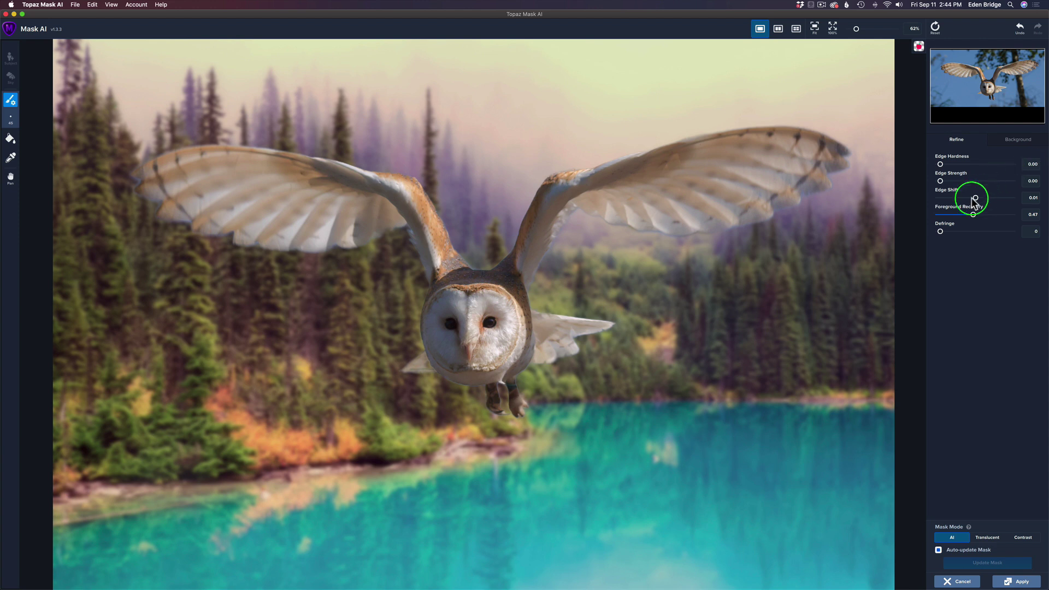
Set Edge Shift to -0.22 and touch up the owl mask along the right wing, neck and left wing
{"action": "left_click_drag", "start_coordinate": [976, 199], "coordinate": [968, 200]}
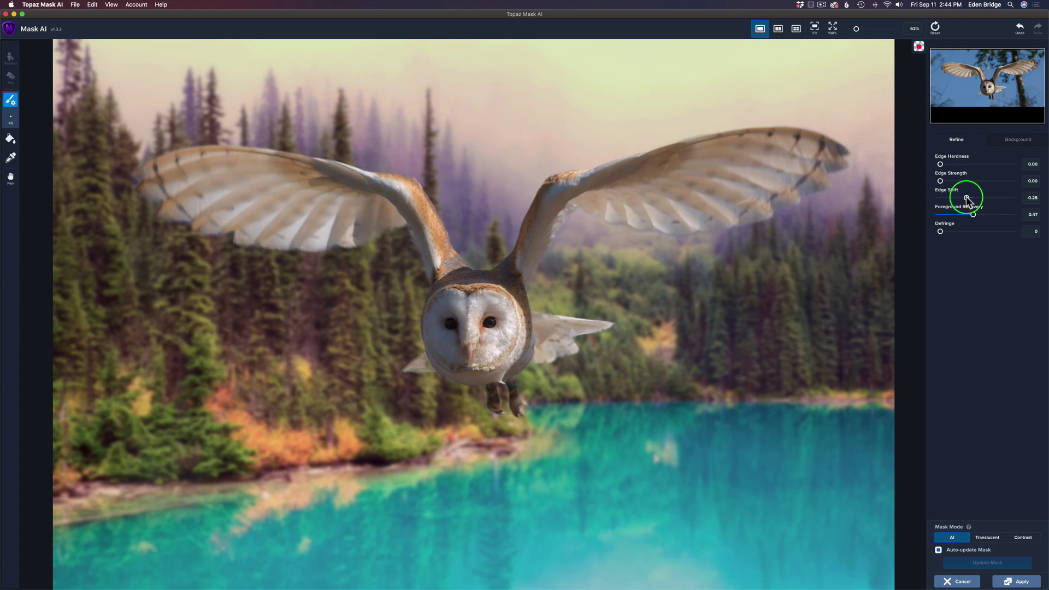
{"action": "left_click_drag", "start_coordinate": [967, 200], "coordinate": [968, 200]}
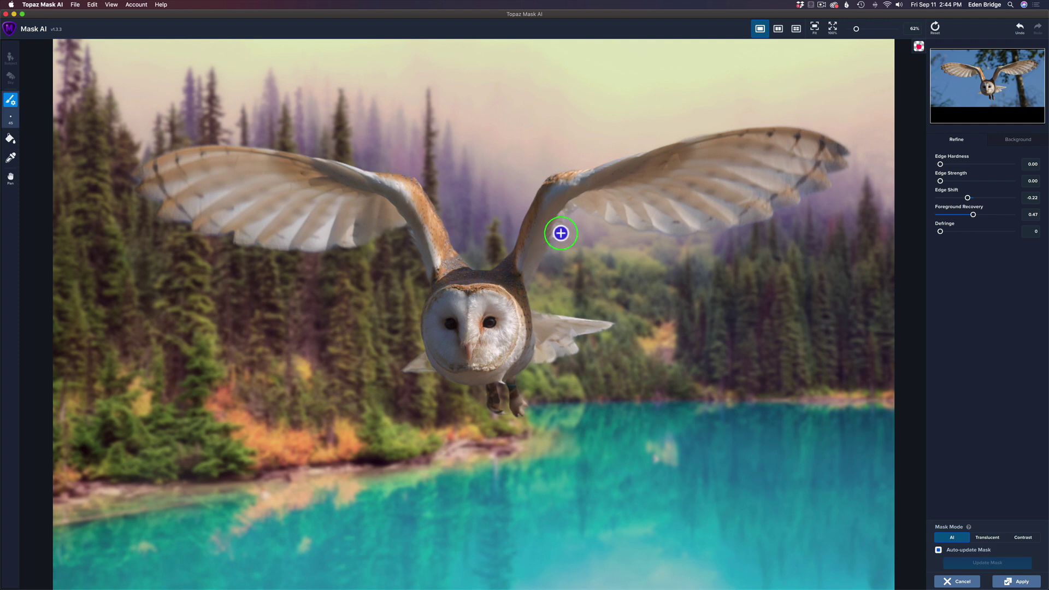
{"action": "mouse_move", "coordinate": [660, 235]}
{"action": "left_mouse_down"}
{"action": "mouse_move", "coordinate": [625, 225]}
{"action": "mouse_move", "coordinate": [670, 236]}
{"action": "left_mouse_up"}
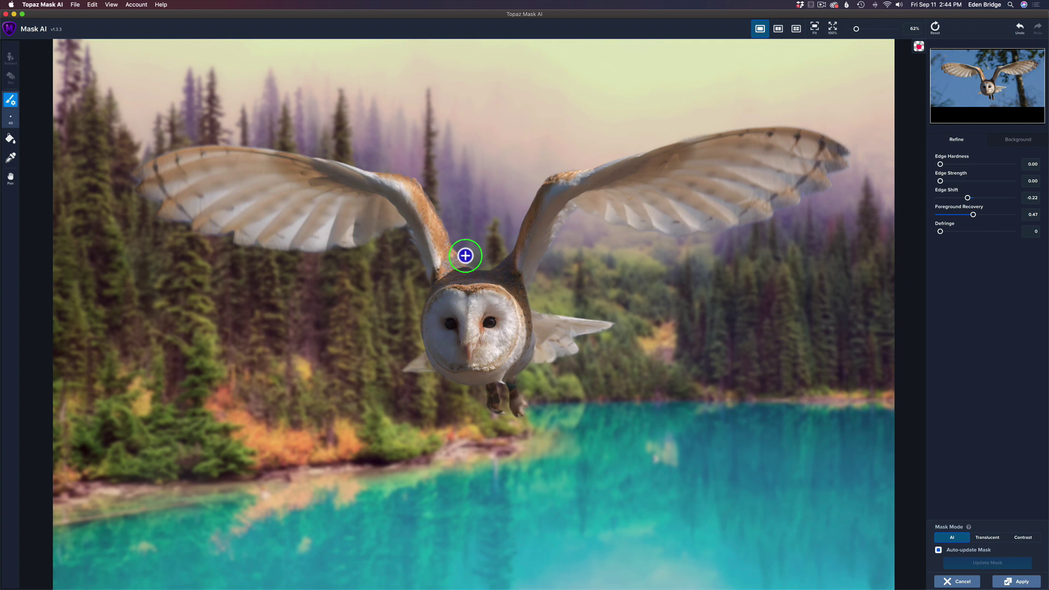
{"action": "left_click", "coordinate": [474, 268]}
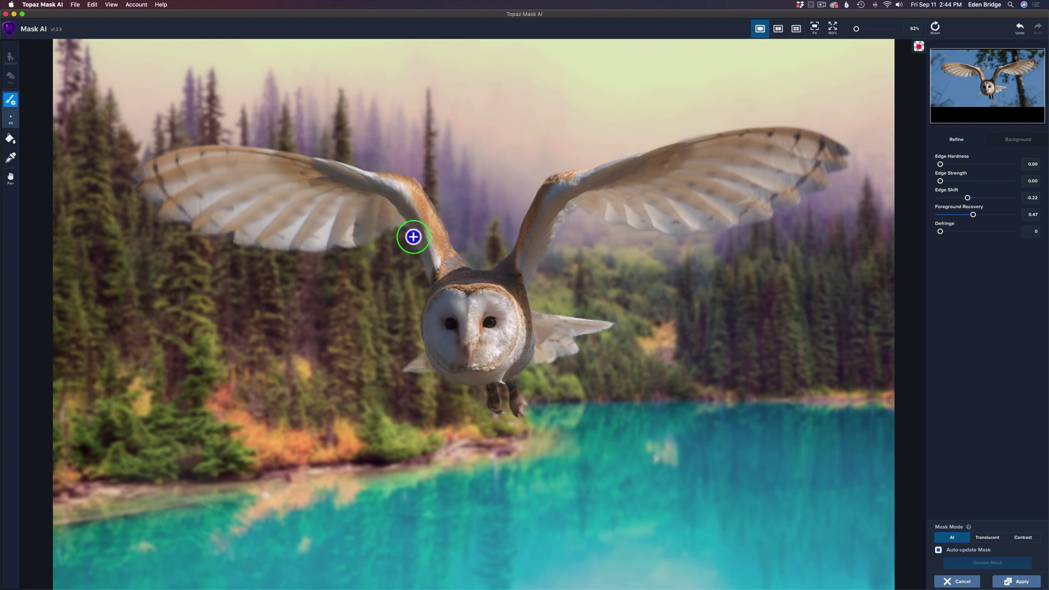
{"action": "left_click", "coordinate": [412, 243]}
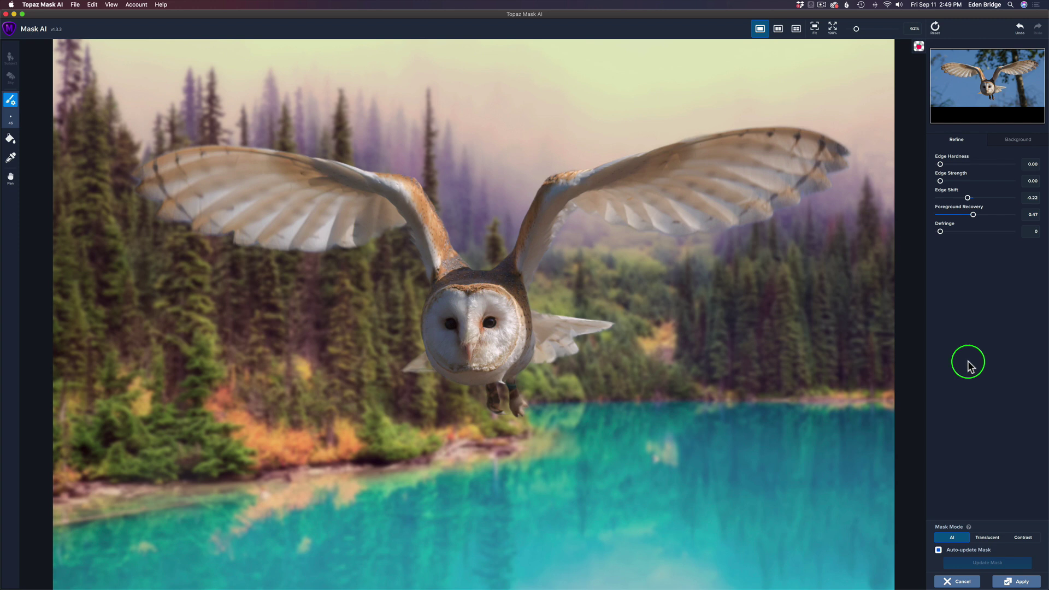
Apply the owl mask and send it to Photoshop as a Composite new layer
{"action": "left_click", "coordinate": [1023, 582]}
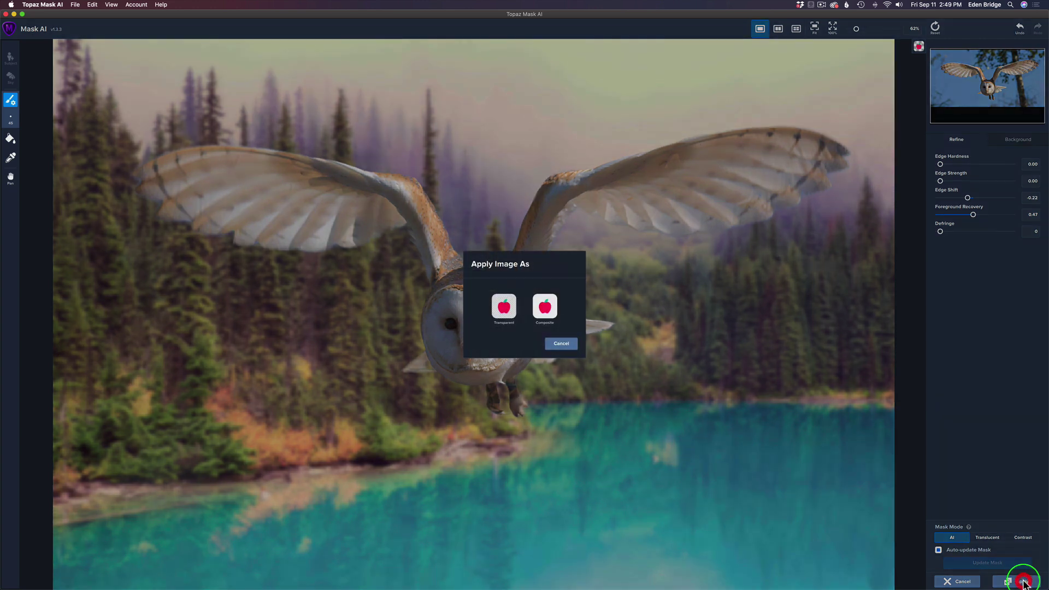
{"action": "left_click", "coordinate": [547, 307]}
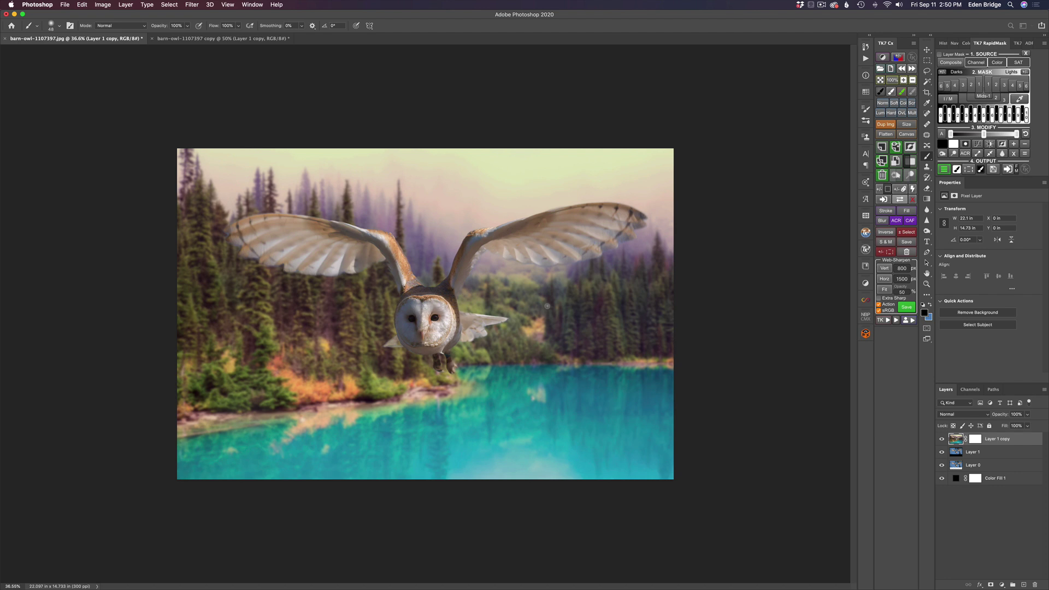
{"action": "left_click", "coordinate": [942, 439]}
{"action": "left_click", "coordinate": [942, 440]}
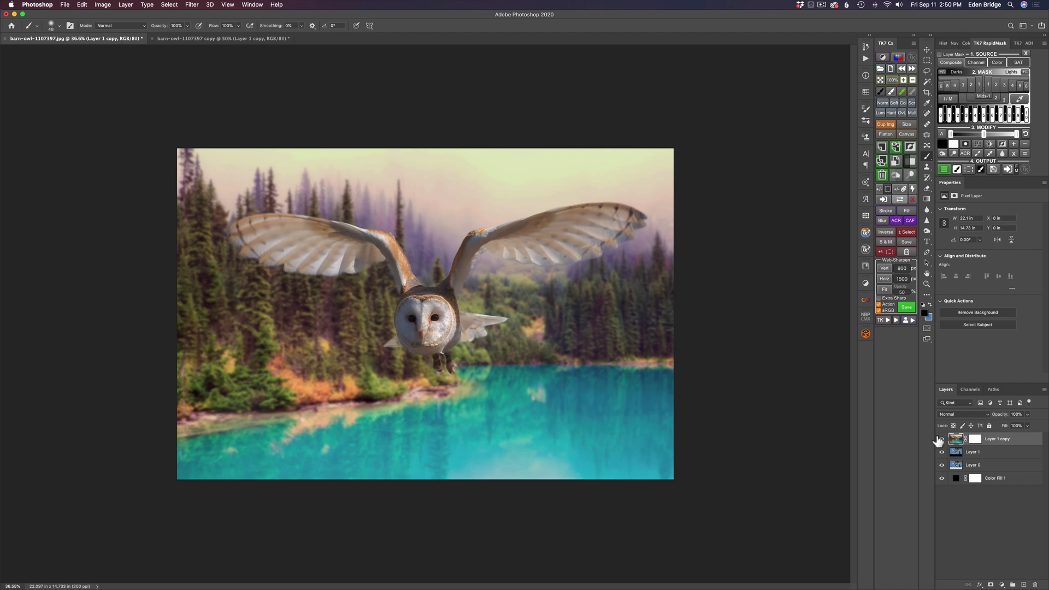